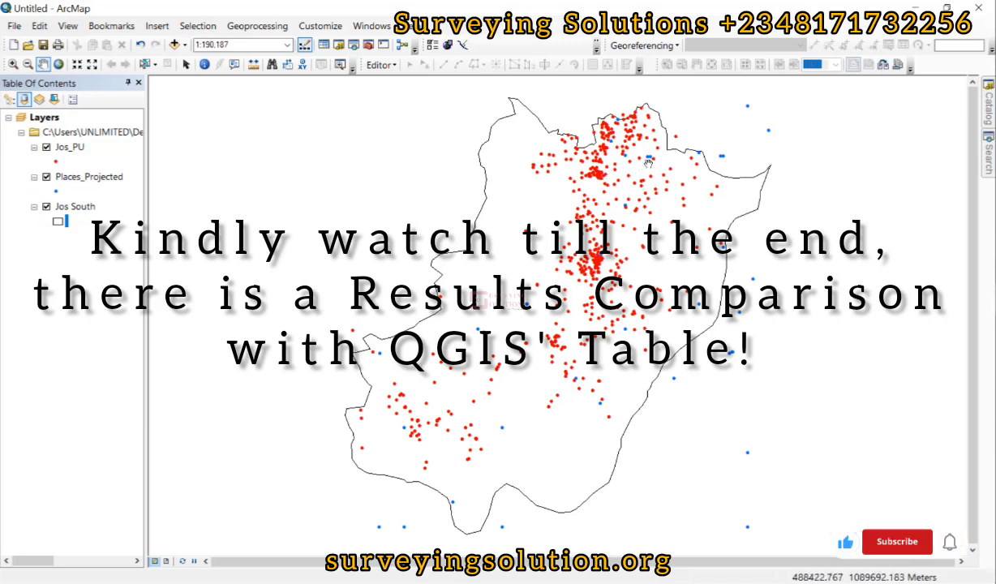
# Examine the Jos_PU and Places_Projected point distributions on the map by switching each layer's visibility off and on
pyautogui.scroll(-1, 653, 155)
pyautogui.scroll(2, 653, 156)
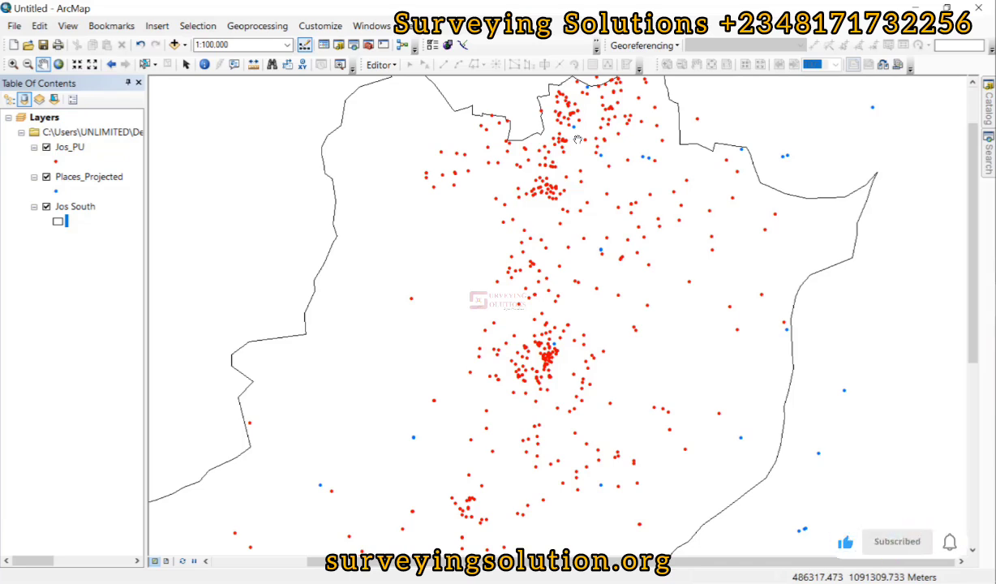
pyautogui.click(47, 148)
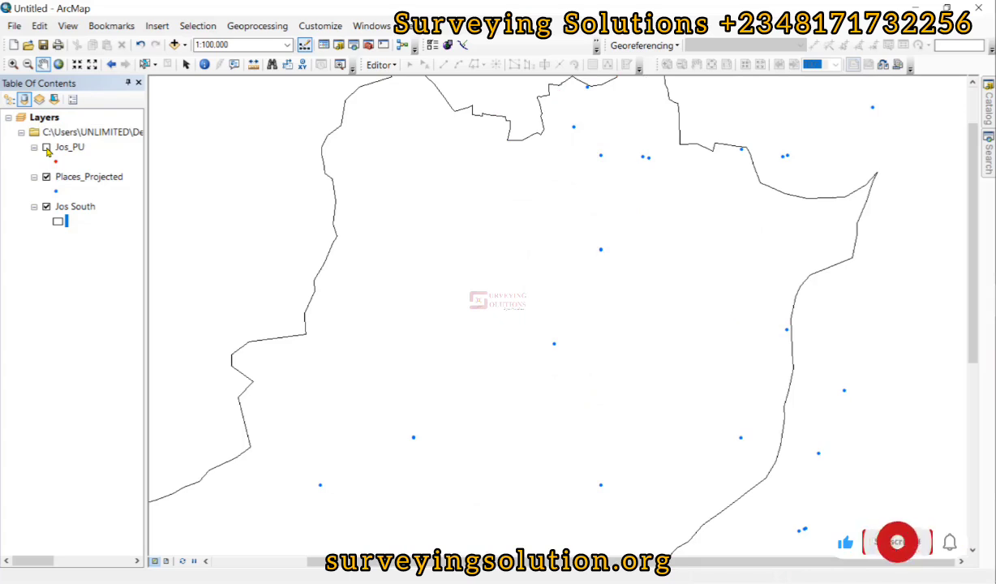
pyautogui.click(46, 148)
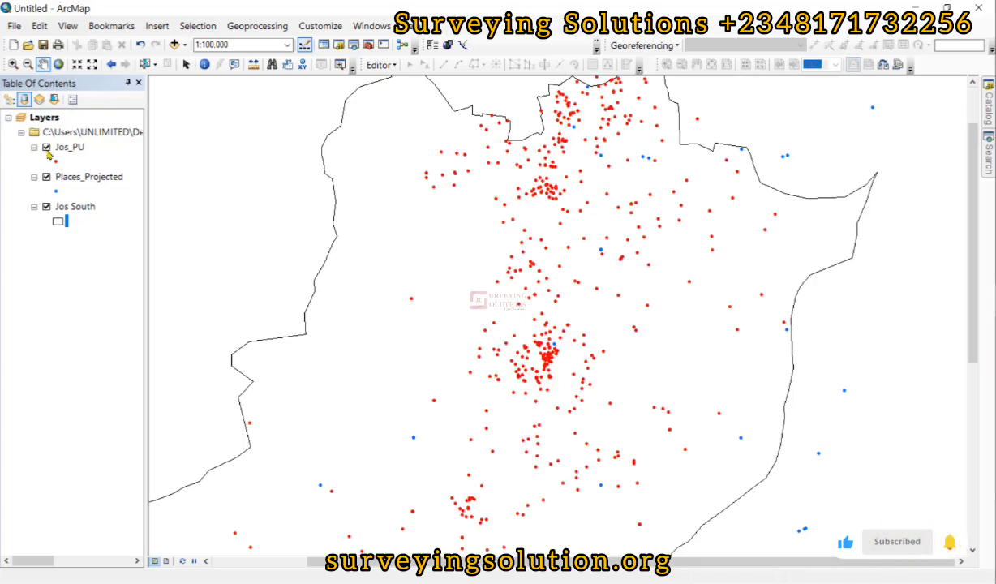
pyautogui.click(46, 177)
pyautogui.click(46, 177)
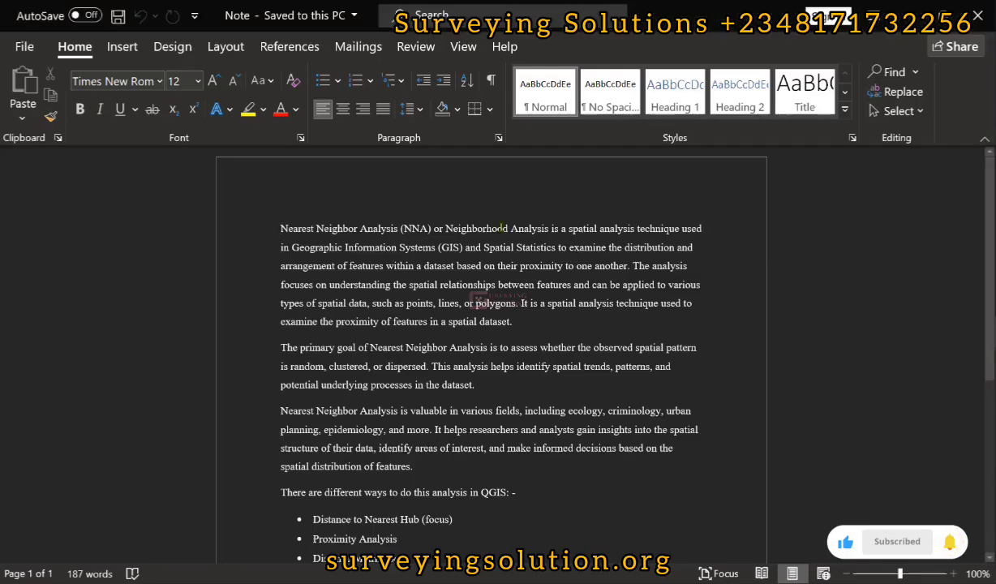
# Read through the Word note on Nearest Neighbor Analysis, including the list of ways to do it in QGIS
pyautogui.scroll(-5, 466, 241)
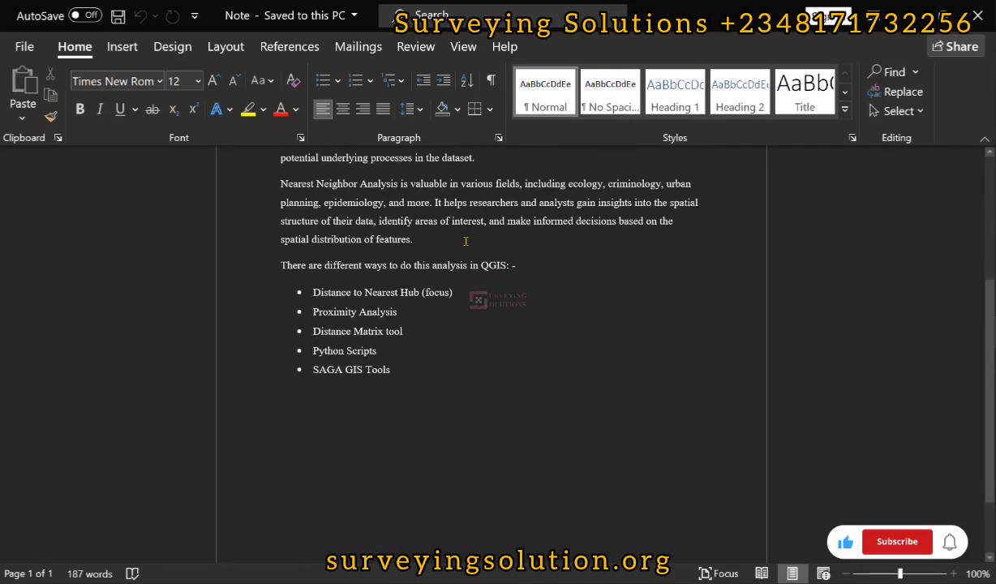
pyautogui.scroll(2, 466, 241)
pyautogui.scroll(-2, 316, 252)
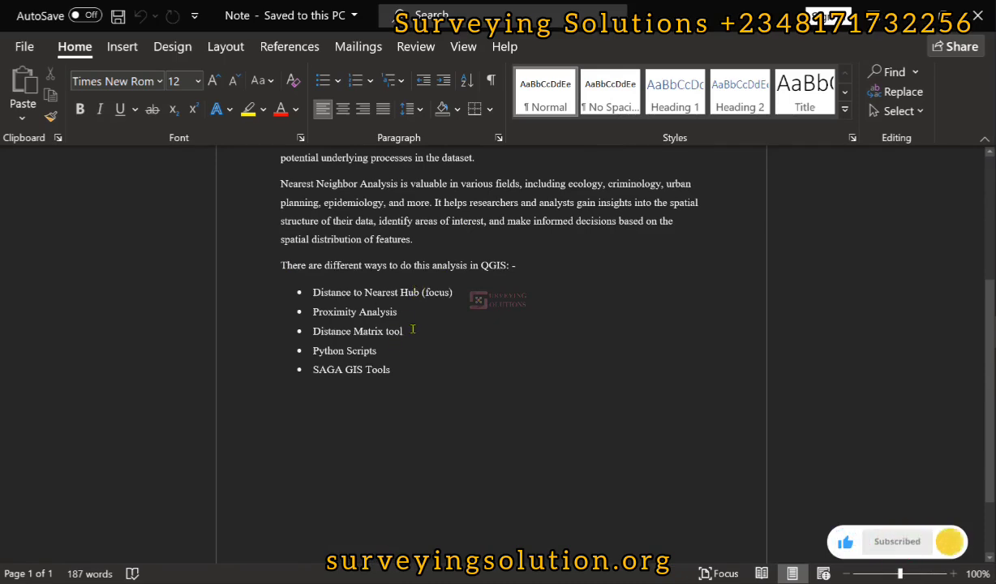
pyautogui.scroll(5, 423, 324)
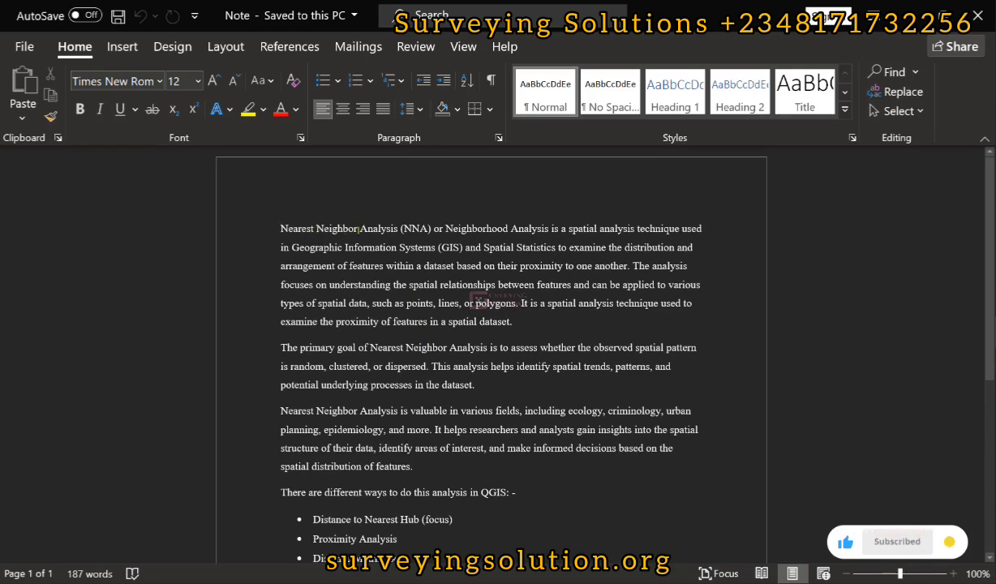
pyautogui.scroll(-2, 373, 256)
pyautogui.scroll(2, 341, 244)
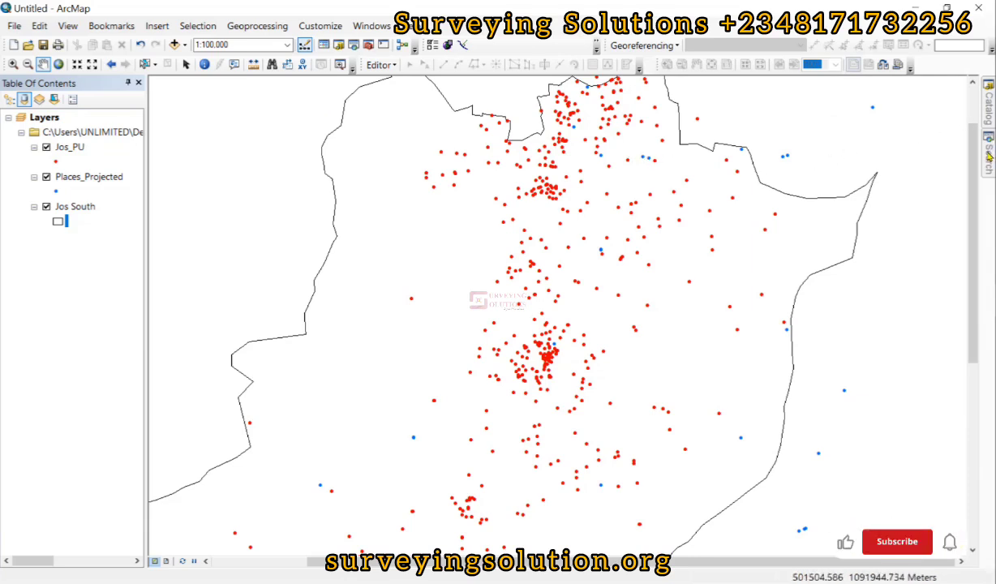
# Search for "generate near table" and open the Generate Near Table analysis tool
pyautogui.moveTo(990, 155)
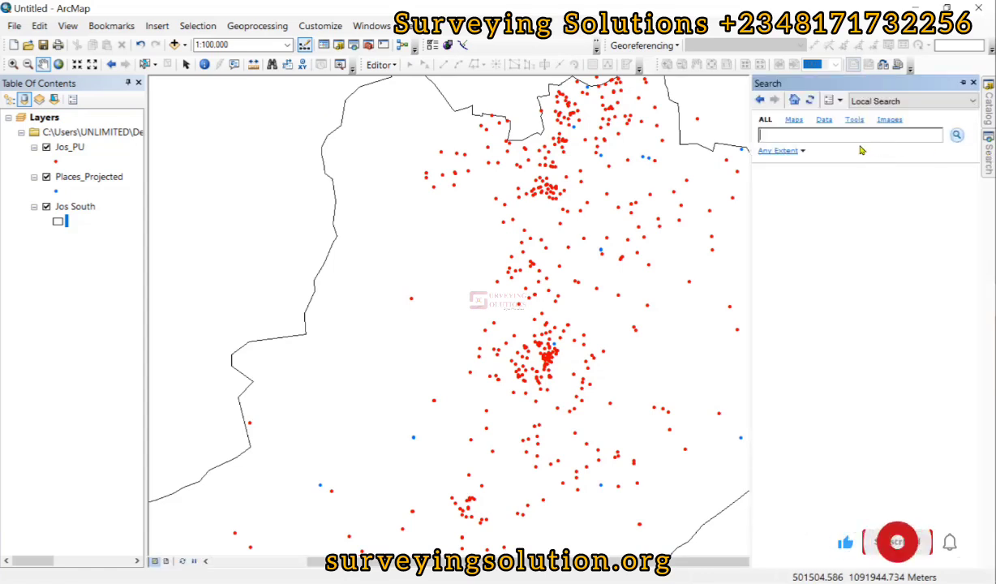
pyautogui.write('generate near table')
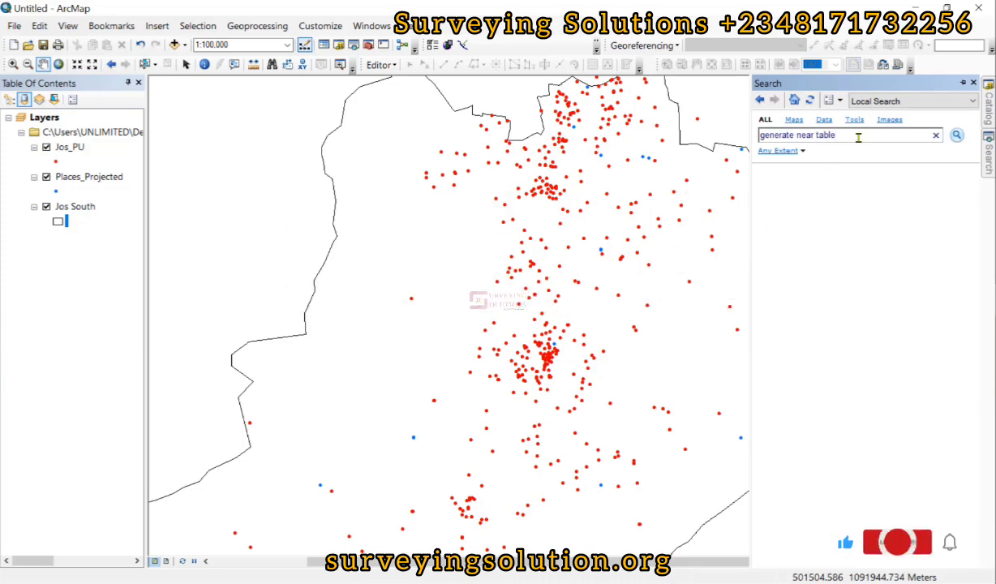
pyautogui.click(957, 135)
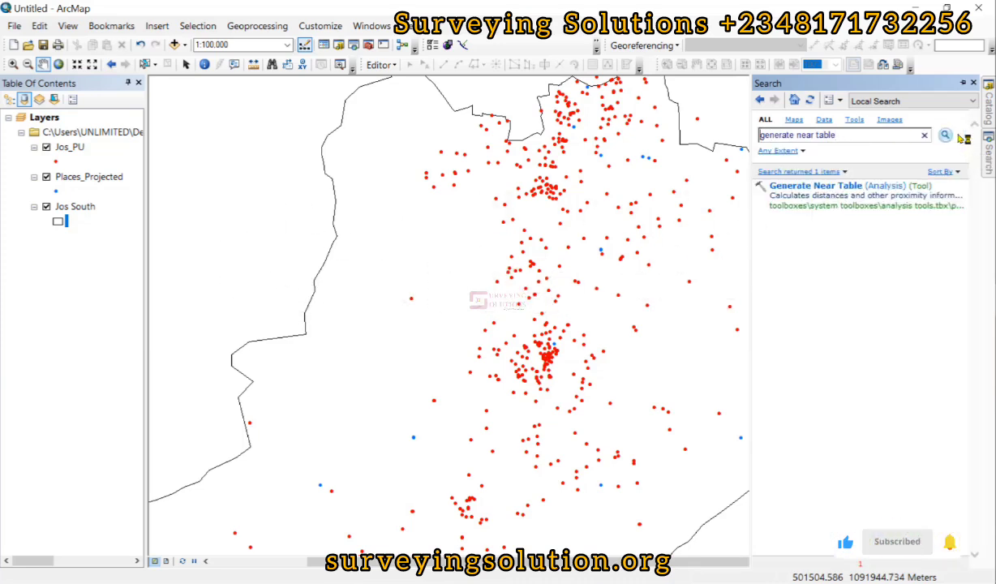
pyautogui.click(821, 190)
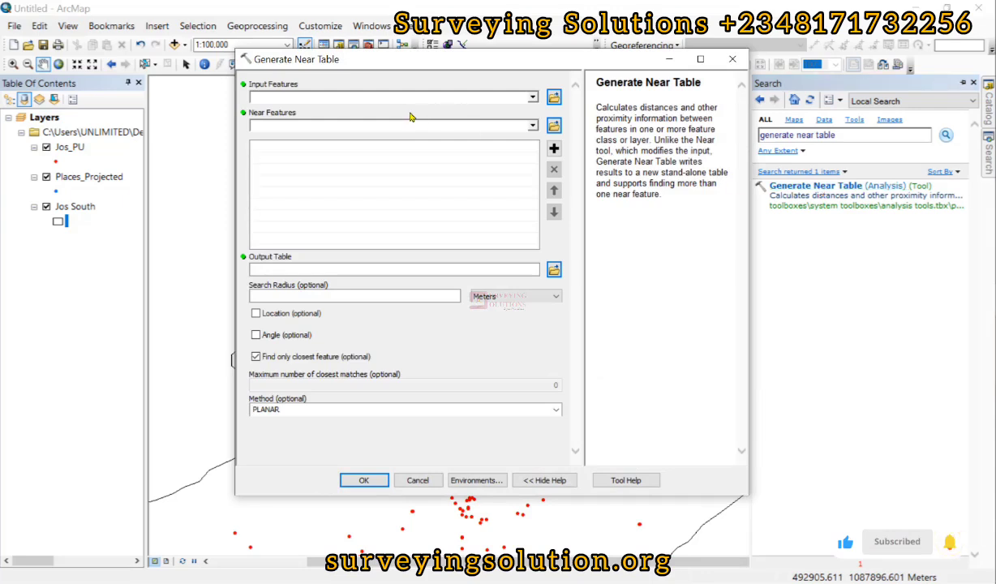
# Set Jos_PU as the input features and add Places_Projected as the near features in Generate Near Table
pyautogui.click(554, 126)
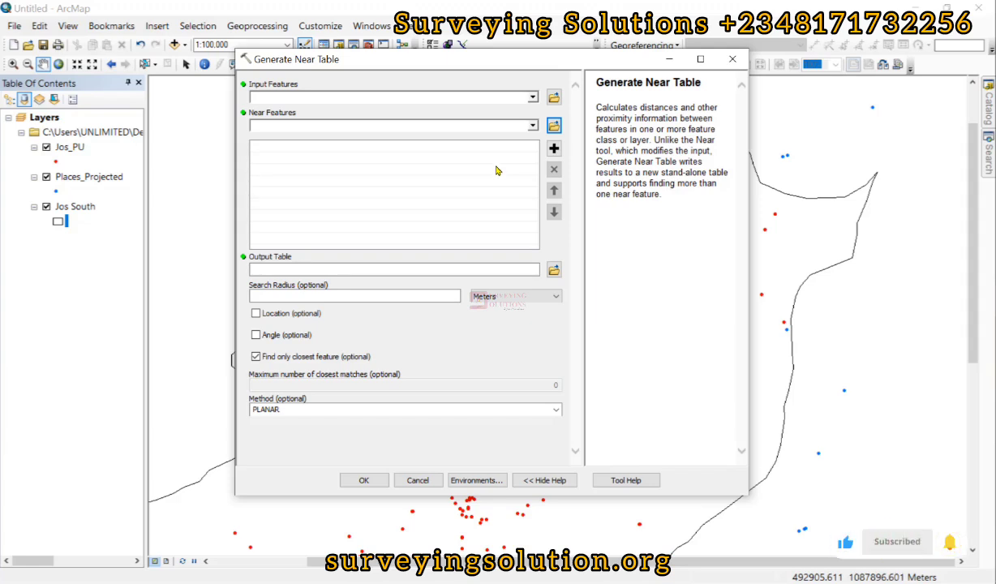
pyautogui.click(533, 98)
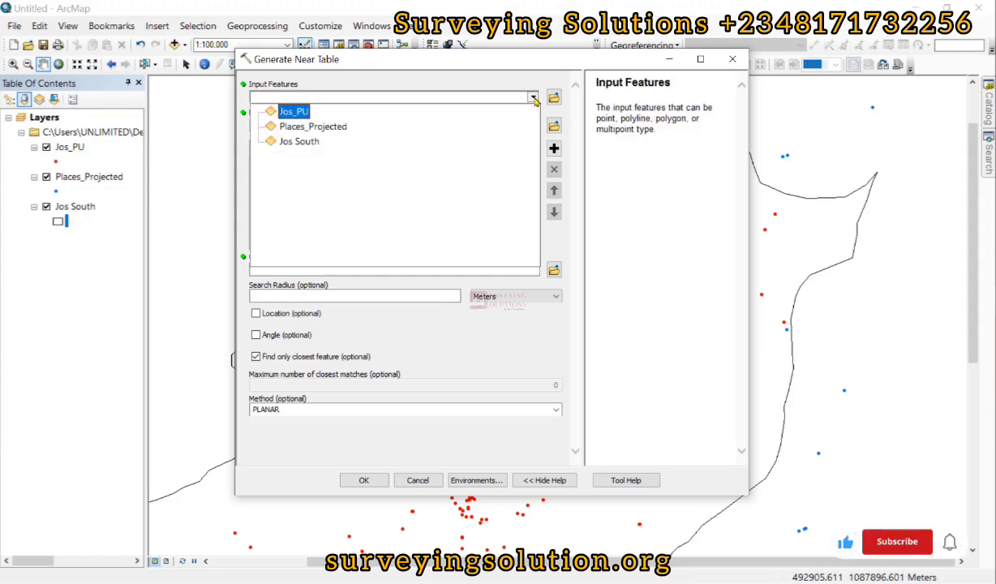
pyautogui.click(306, 111)
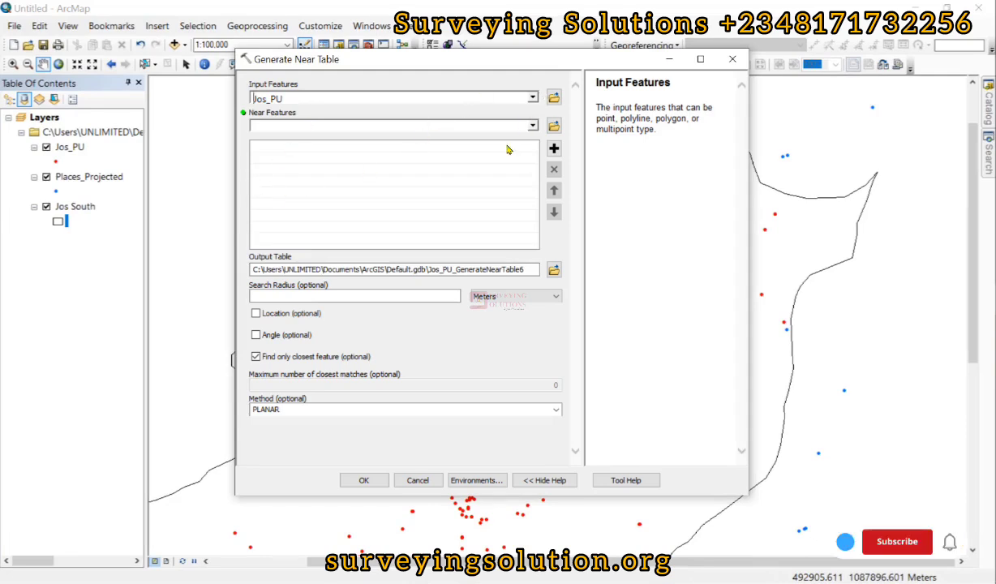
pyautogui.click(533, 127)
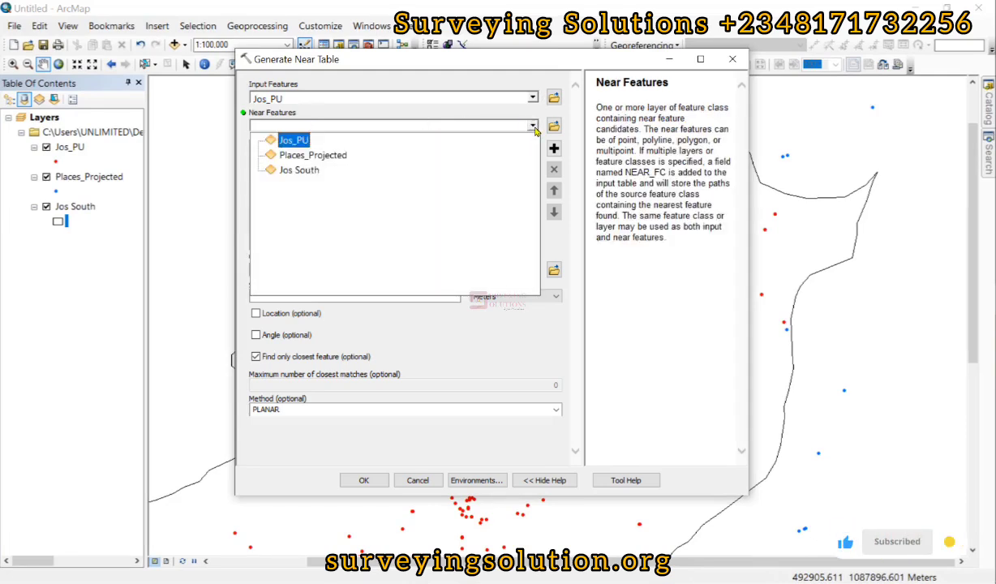
pyautogui.click(308, 158)
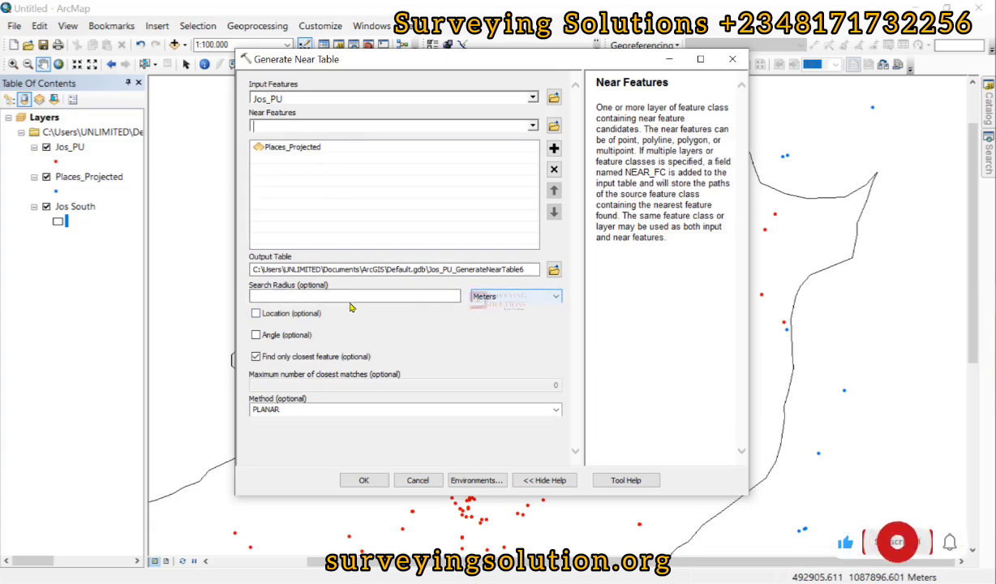
# Check the projected coordinate system of the Jos_PU layer in its source properties
pyautogui.click(70, 149)
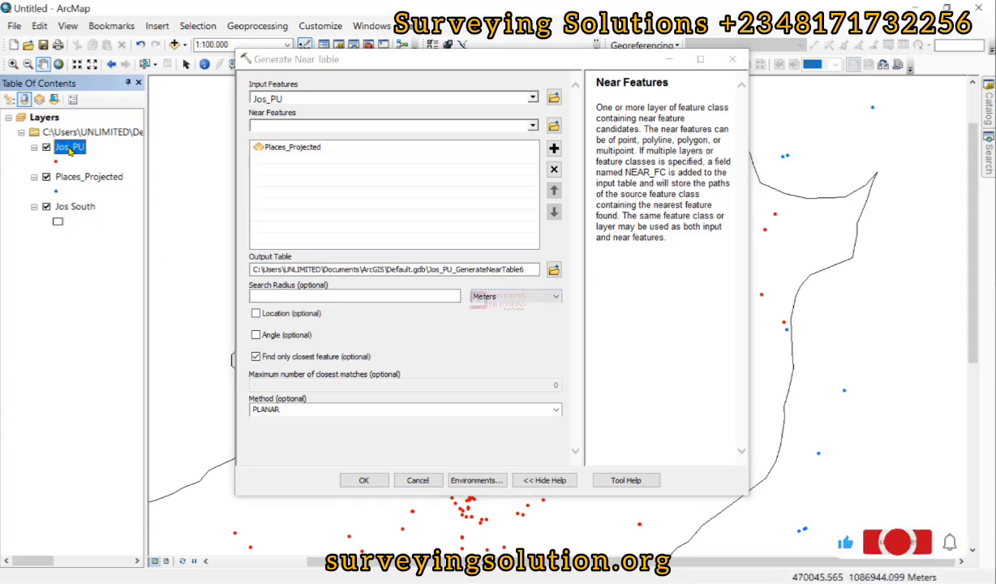
pyautogui.rightClick(71, 151)
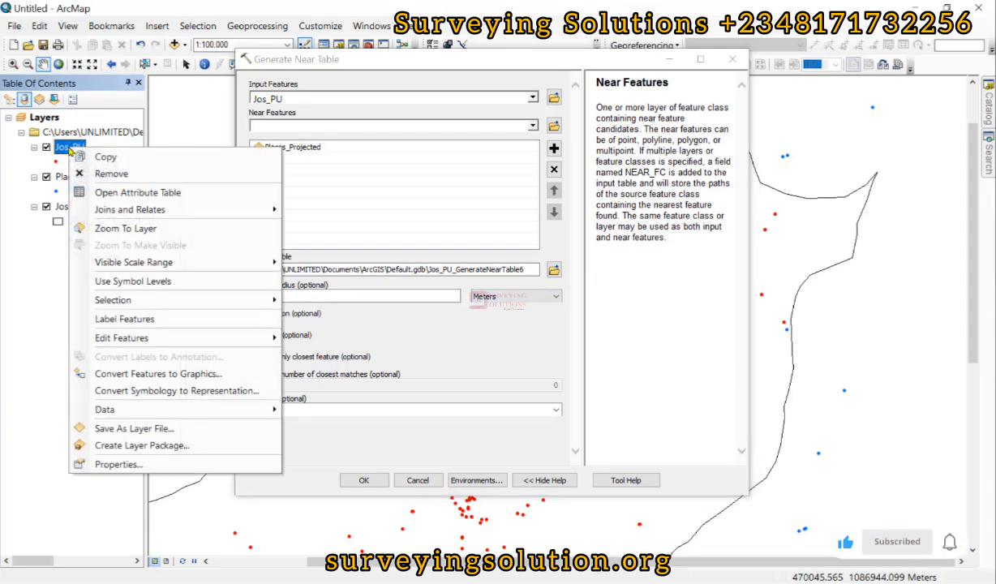
pyautogui.click(114, 463)
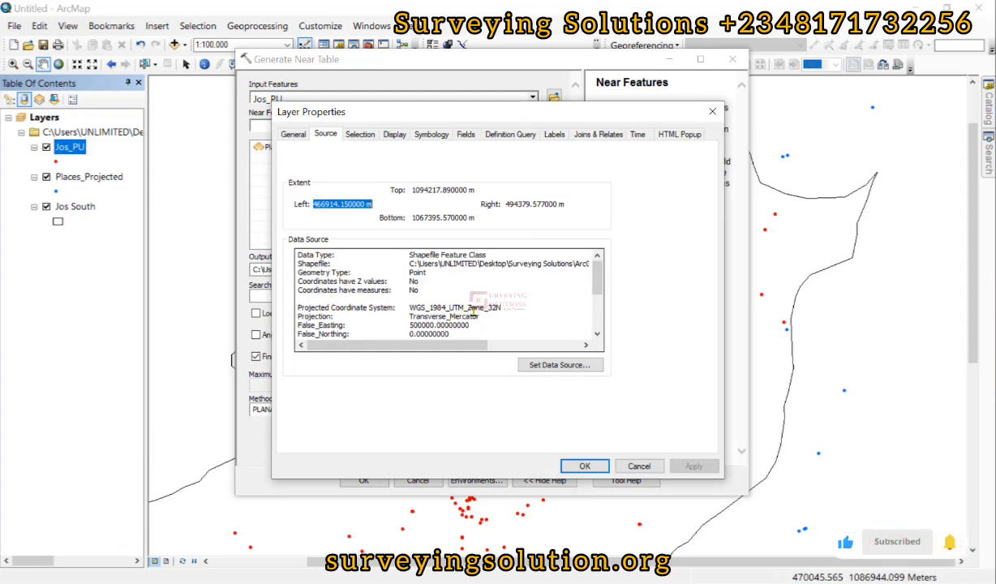
pyautogui.click(580, 466)
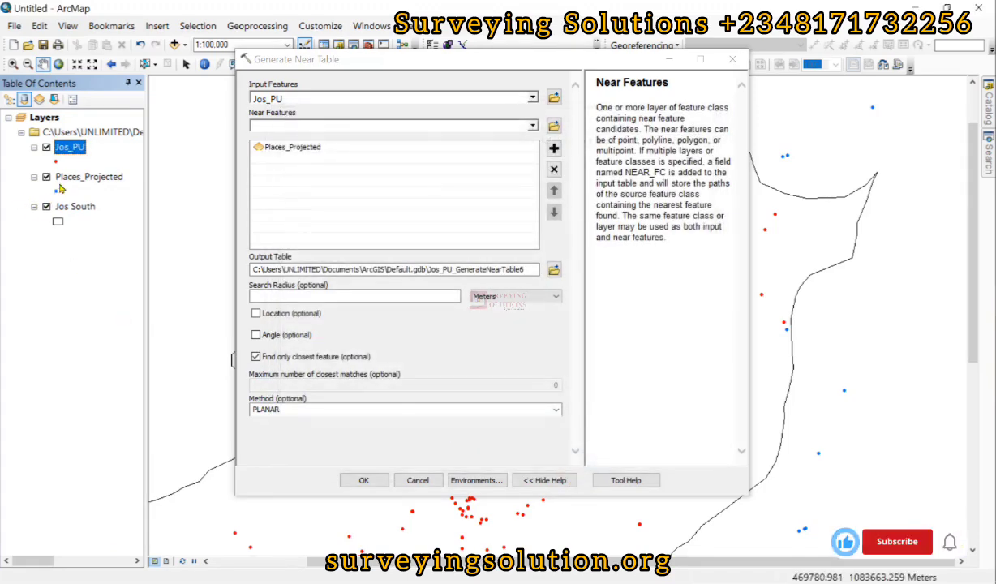
# Check the projected coordinate system of the Places_Projected layer in its source properties
pyautogui.click(68, 184)
pyautogui.rightClick(66, 183)
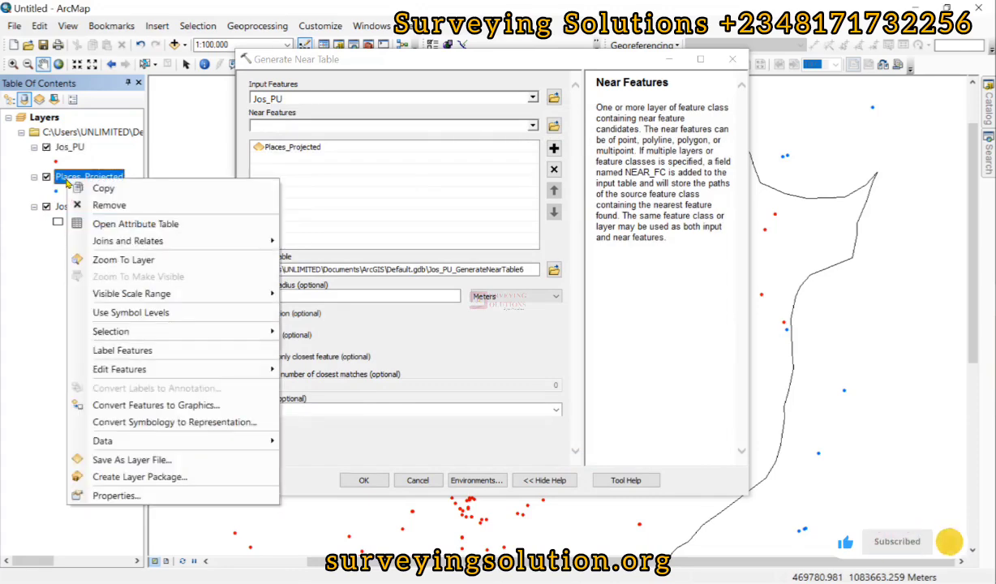
pyautogui.click(134, 500)
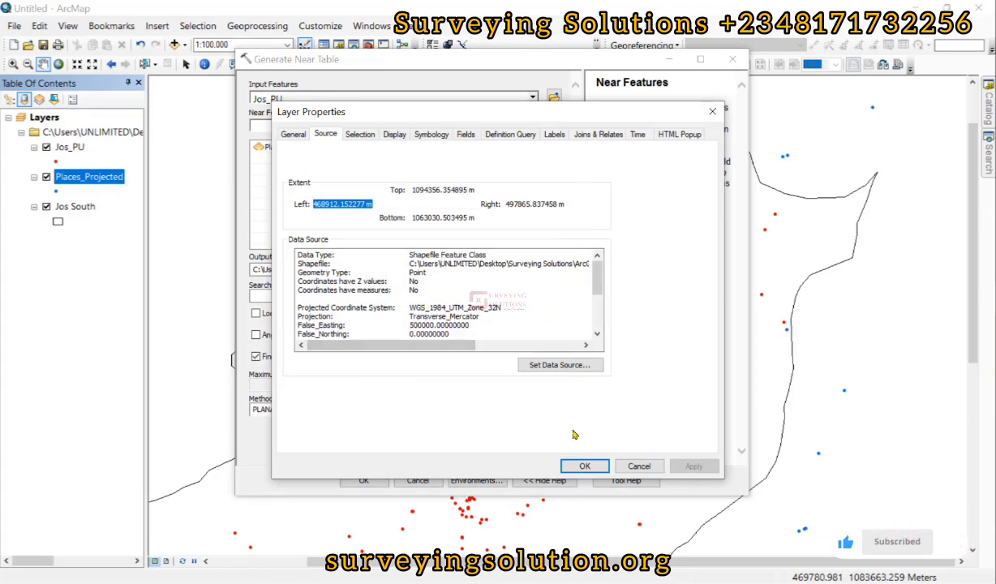
pyautogui.click(579, 465)
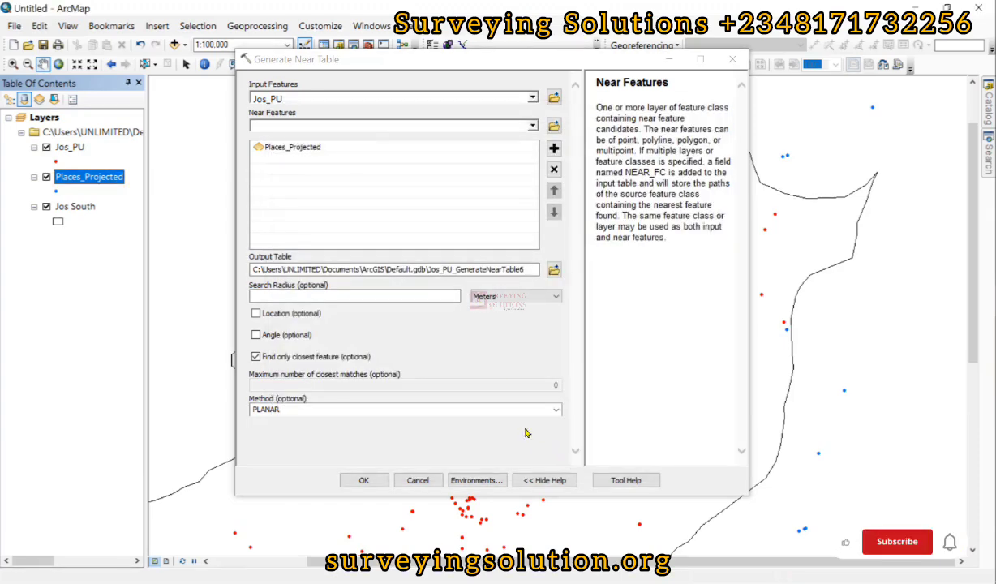
# Configure the near table options with Meters as the search radius unit, Location output enabled and the PLANAR method
pyautogui.click(523, 300)
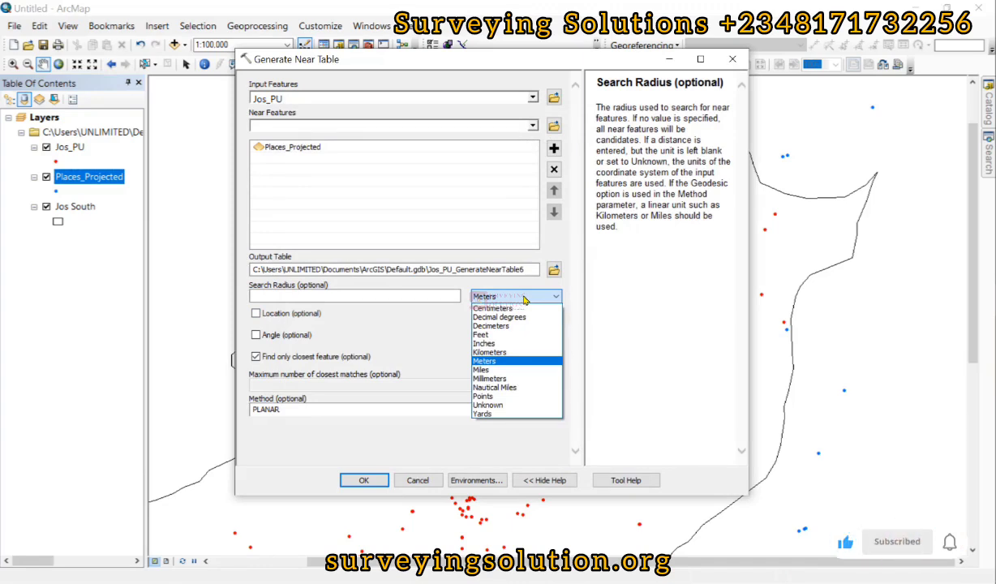
pyautogui.click(486, 361)
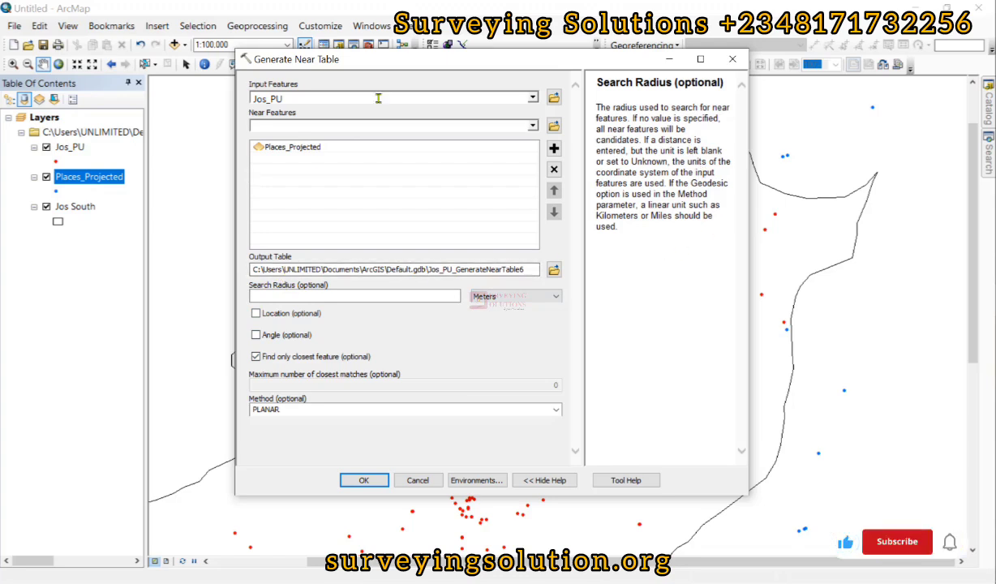
pyautogui.click(352, 109)
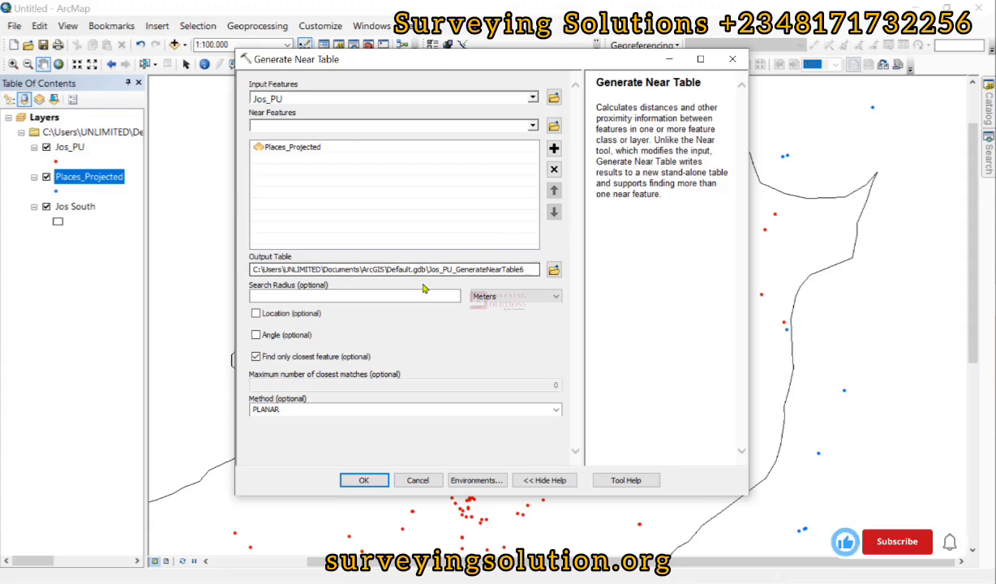
pyautogui.click(400, 266)
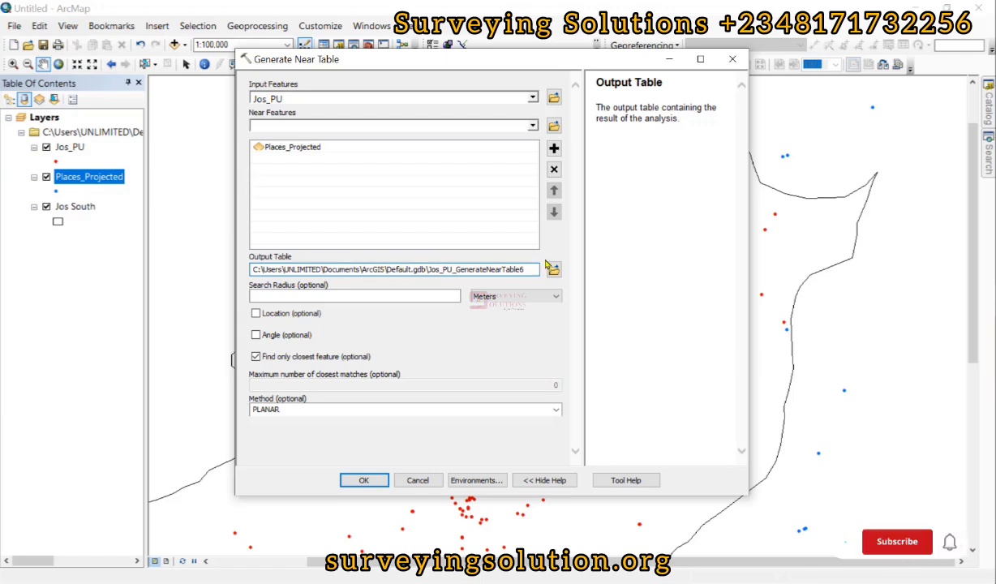
pyautogui.click(257, 314)
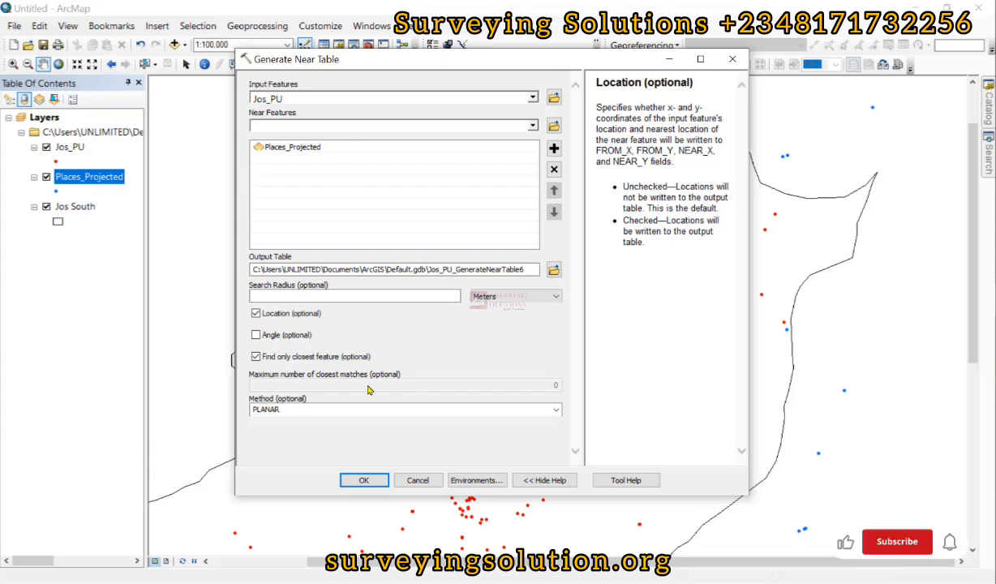
pyautogui.click(348, 406)
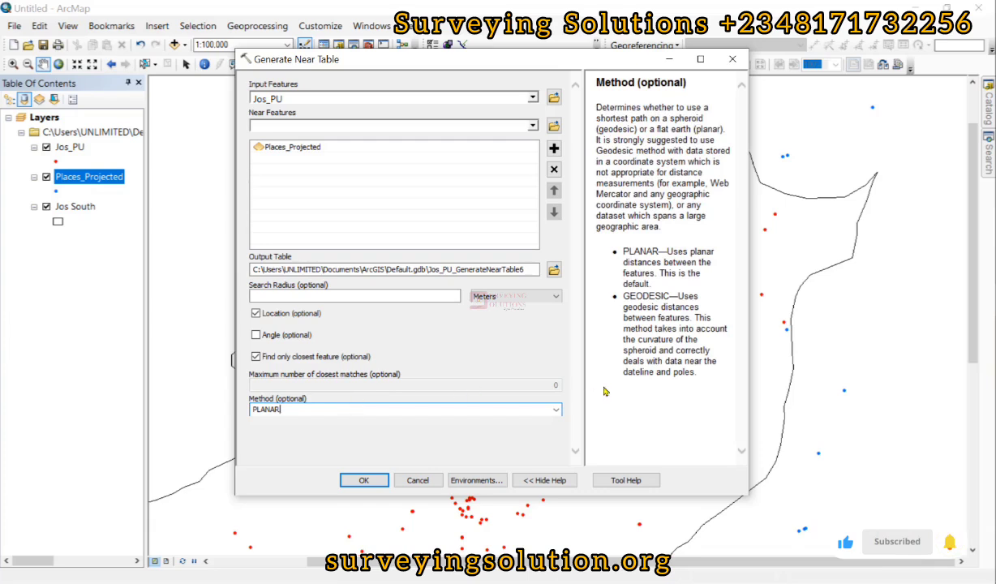
pyautogui.click(555, 410)
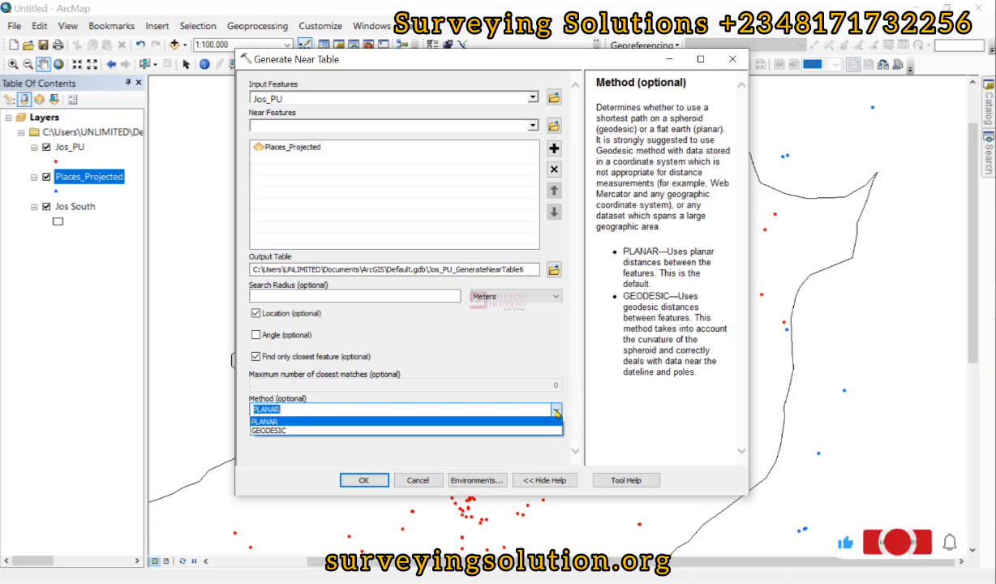
pyautogui.click(556, 412)
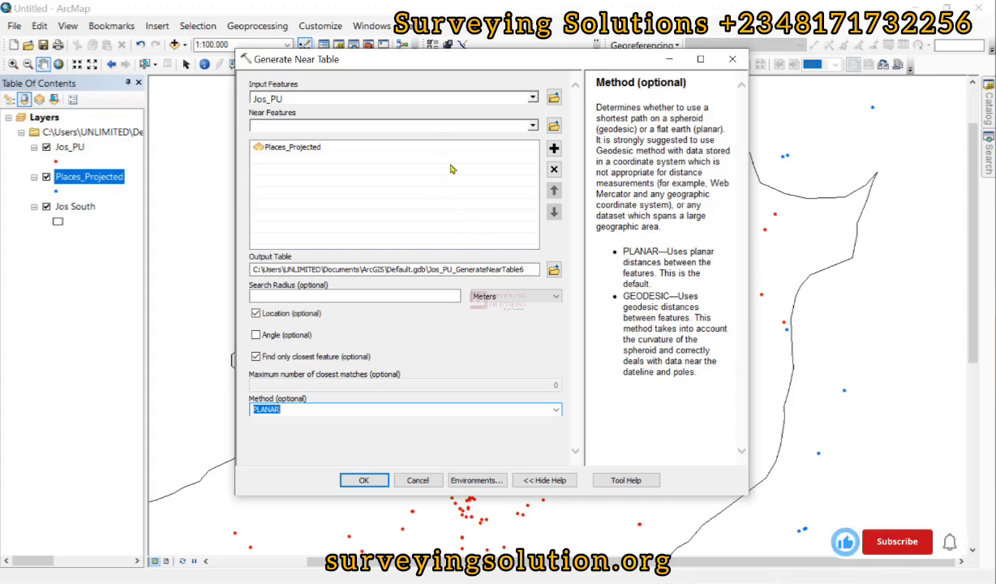
# Run Generate Near Table and open the resulting Jos_PU near table
pyautogui.click(372, 482)
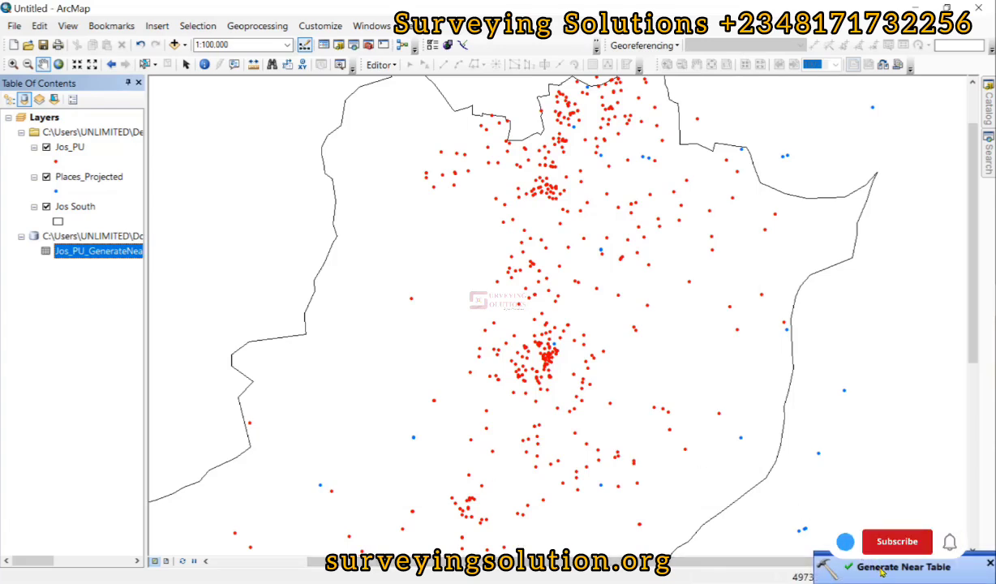
pyautogui.rightClick(86, 247)
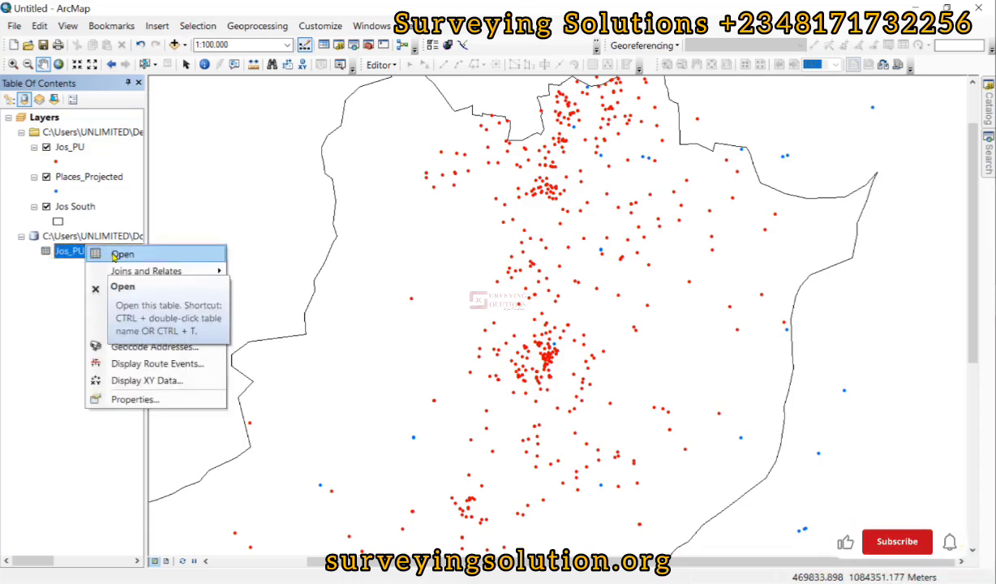
pyautogui.click(114, 254)
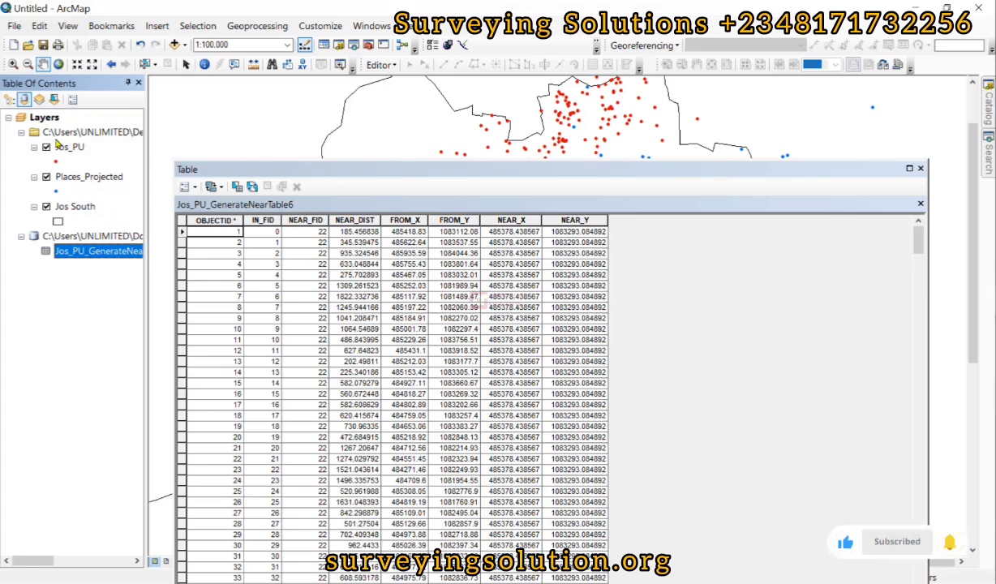
# Set up an attribute join from a table on the Jos_PU layer, based on its FID field
pyautogui.click(71, 147)
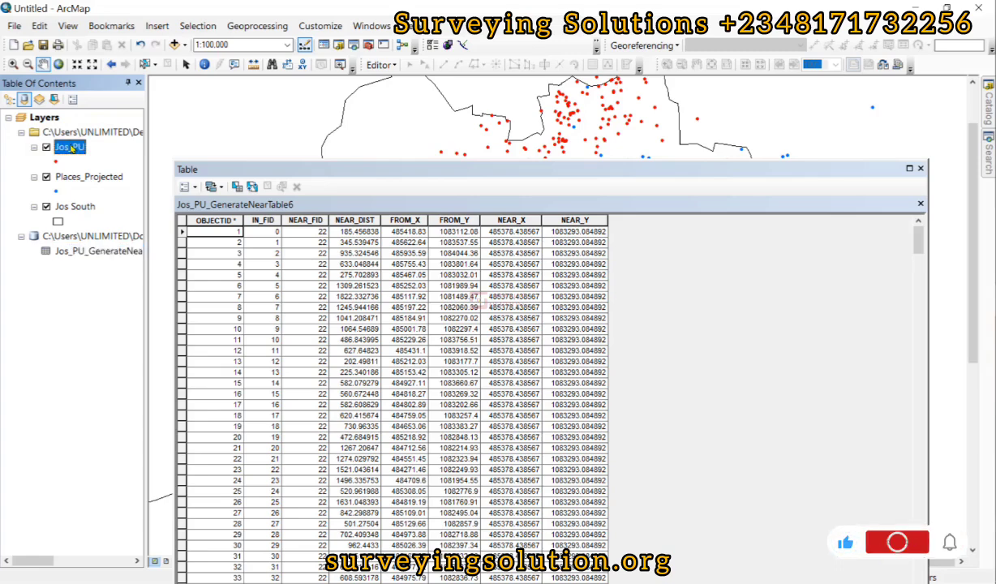
pyautogui.rightClick(71, 148)
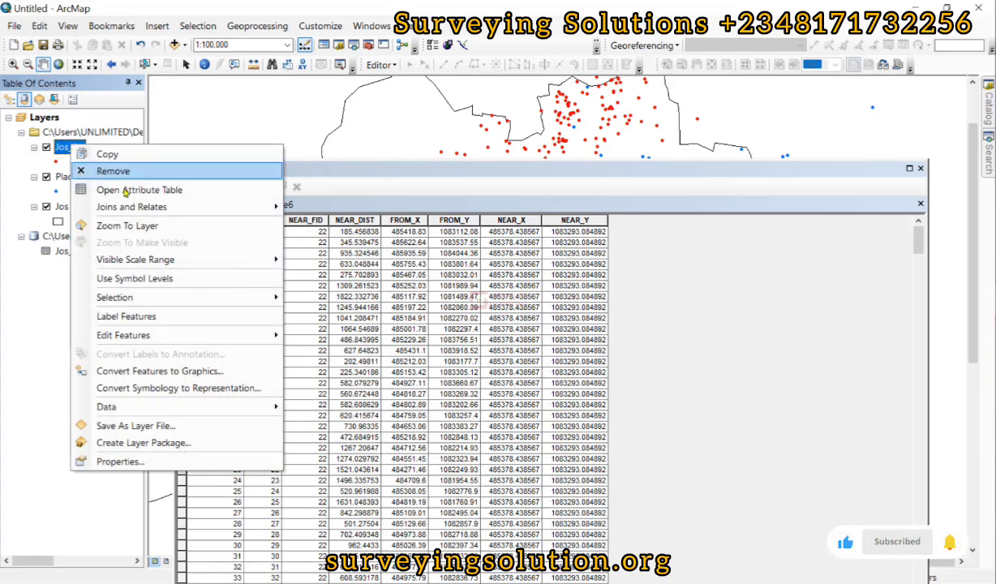
pyautogui.moveTo(150, 208)
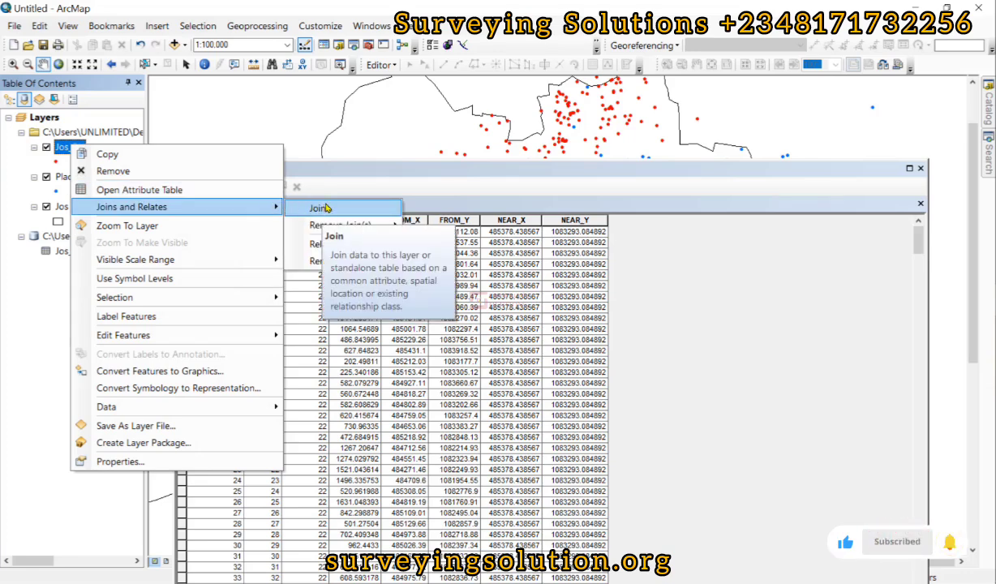
pyautogui.click(321, 208)
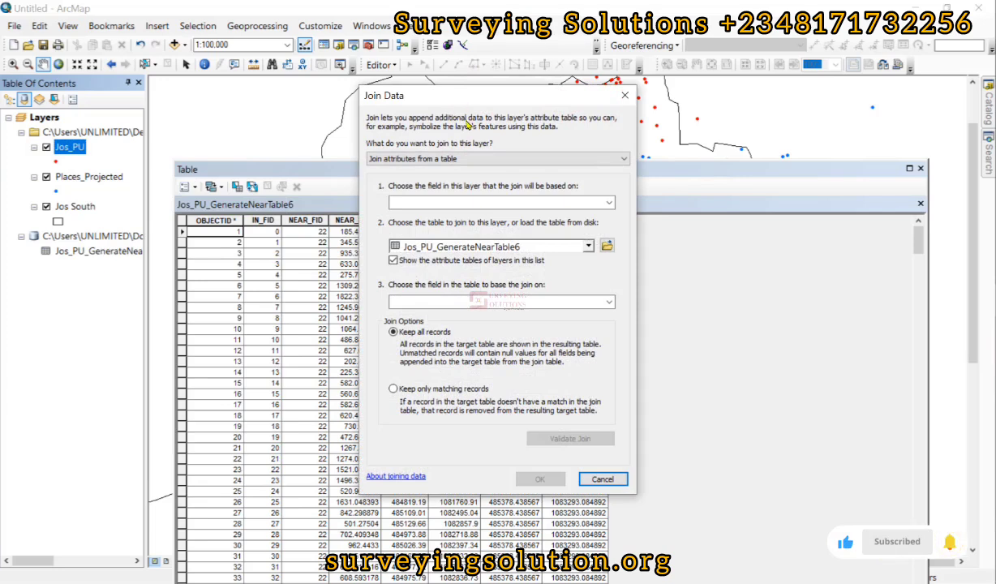
pyautogui.click(477, 159)
pyautogui.click(479, 170)
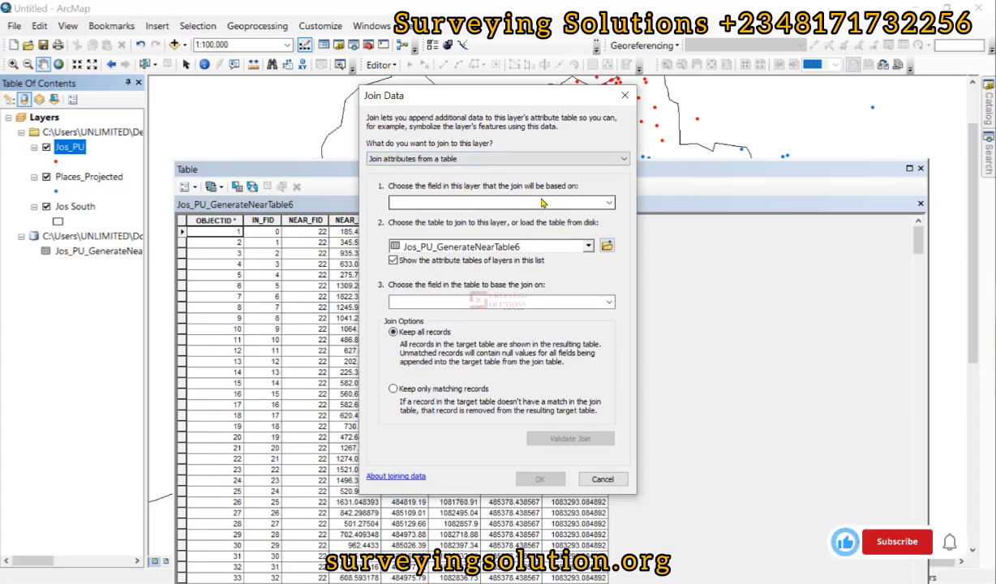
pyautogui.click(608, 204)
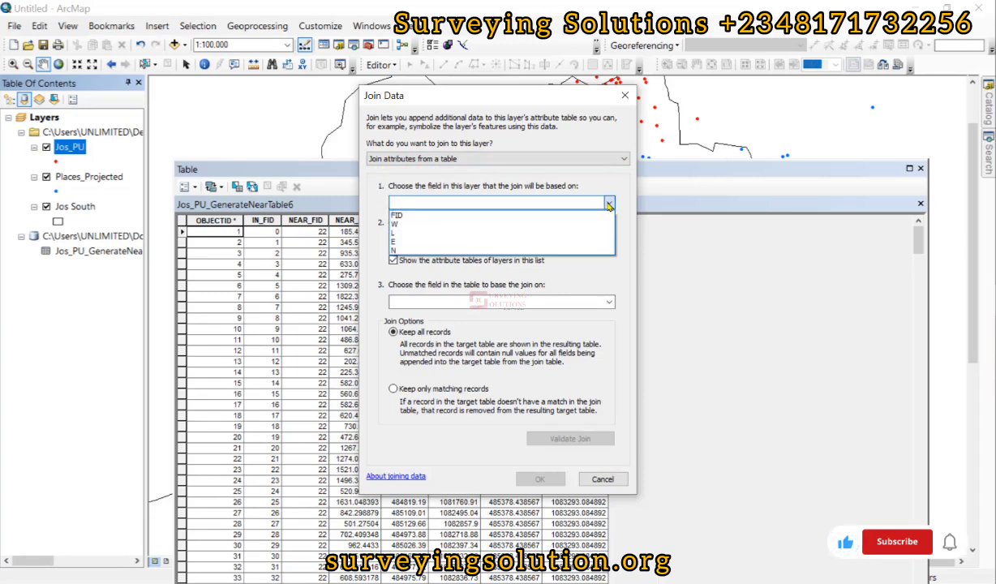
pyautogui.click(413, 215)
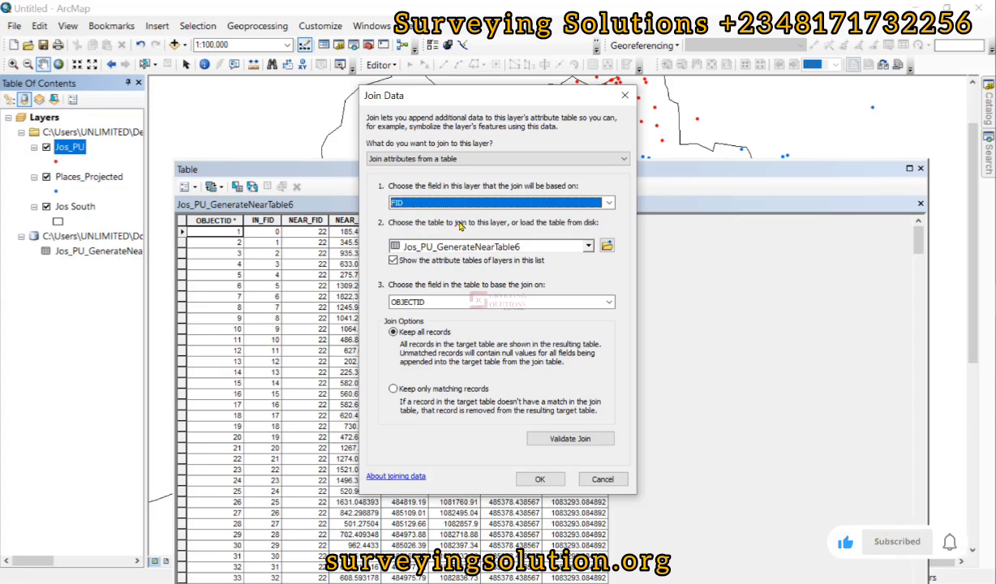
# Validate and apply the join to Jos_PU_GenerateNearTable6 on its OBJECTID field, keeping all records
pyautogui.click(588, 246)
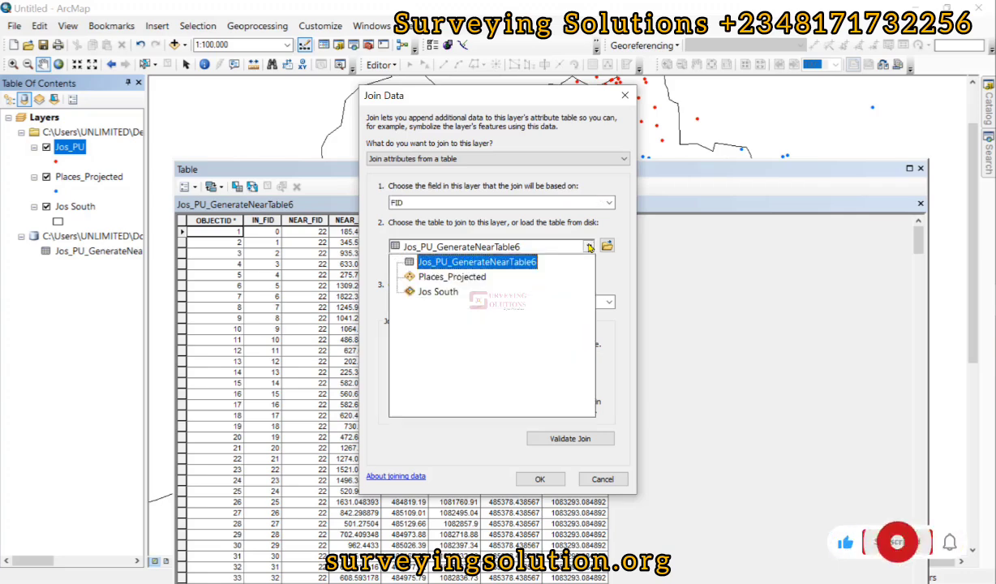
pyautogui.click(482, 263)
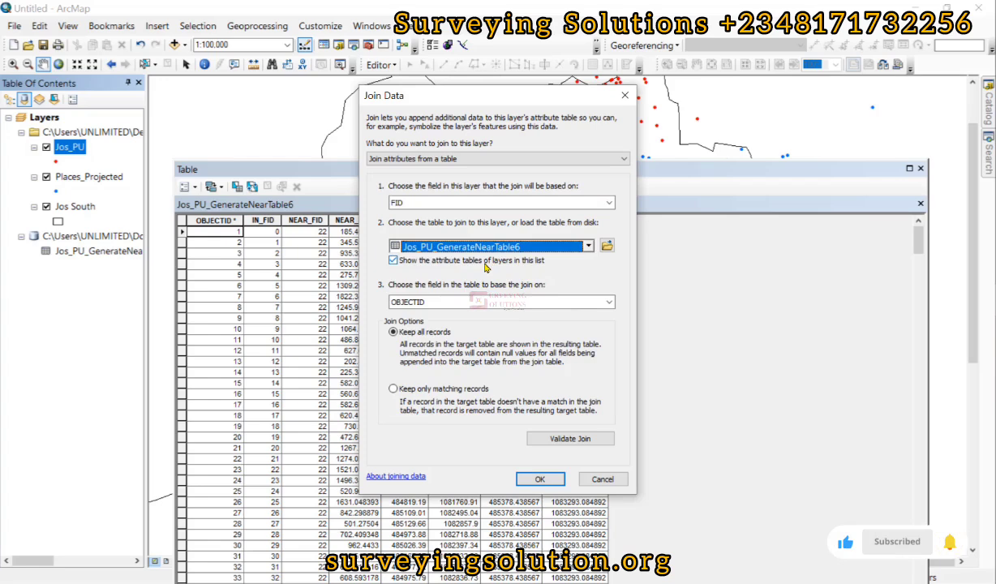
pyautogui.click(609, 302)
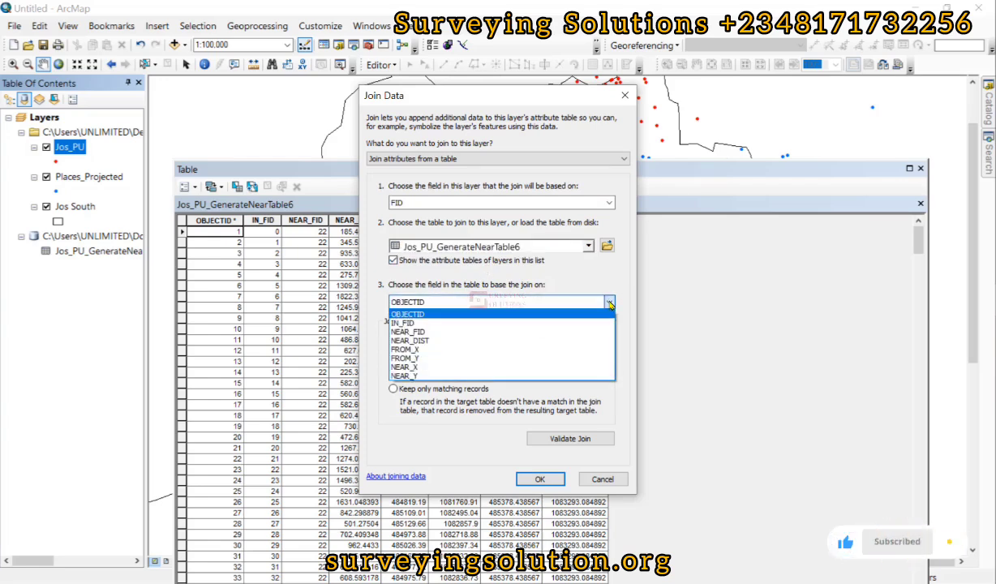
pyautogui.click(431, 319)
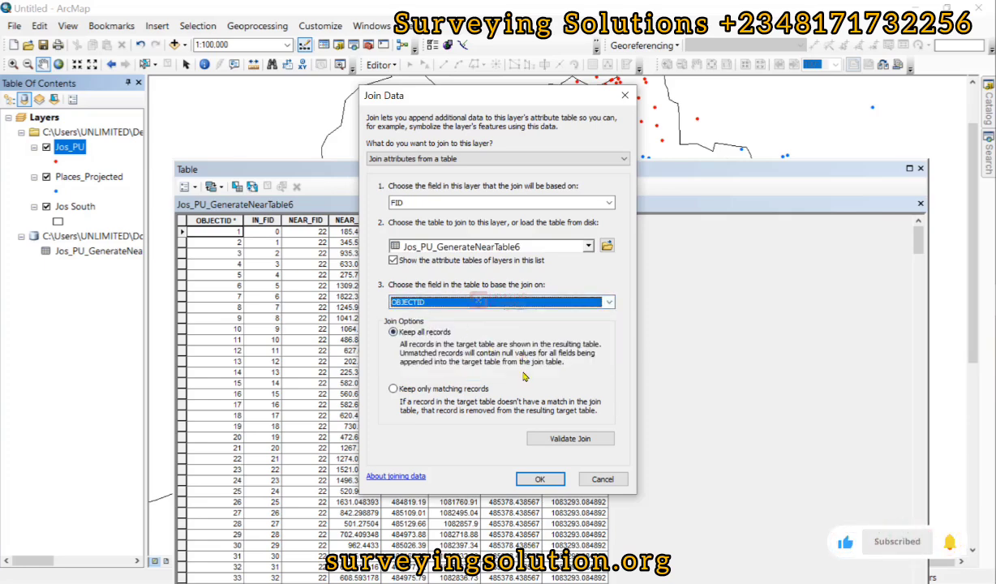
pyautogui.click(565, 438)
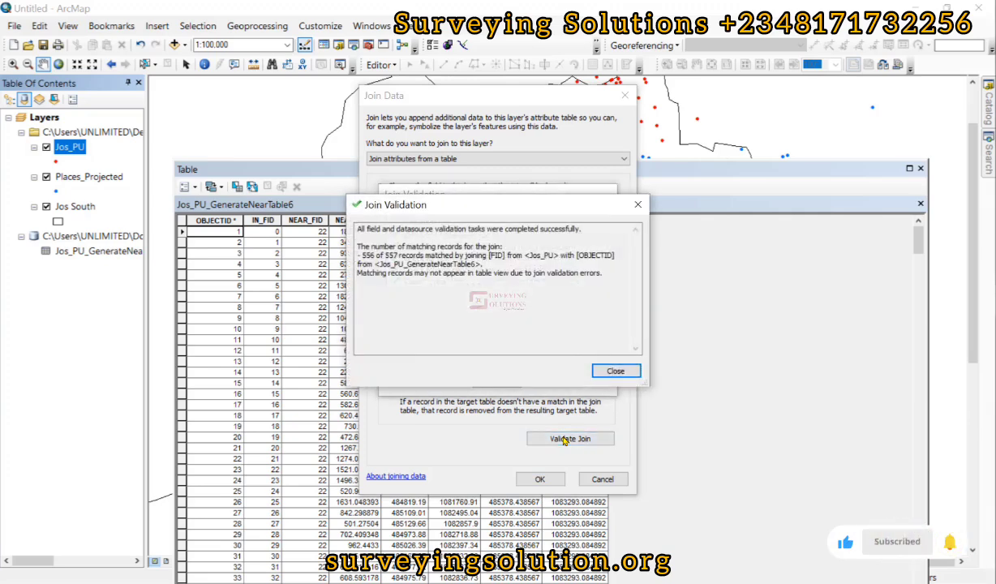
pyautogui.click(615, 372)
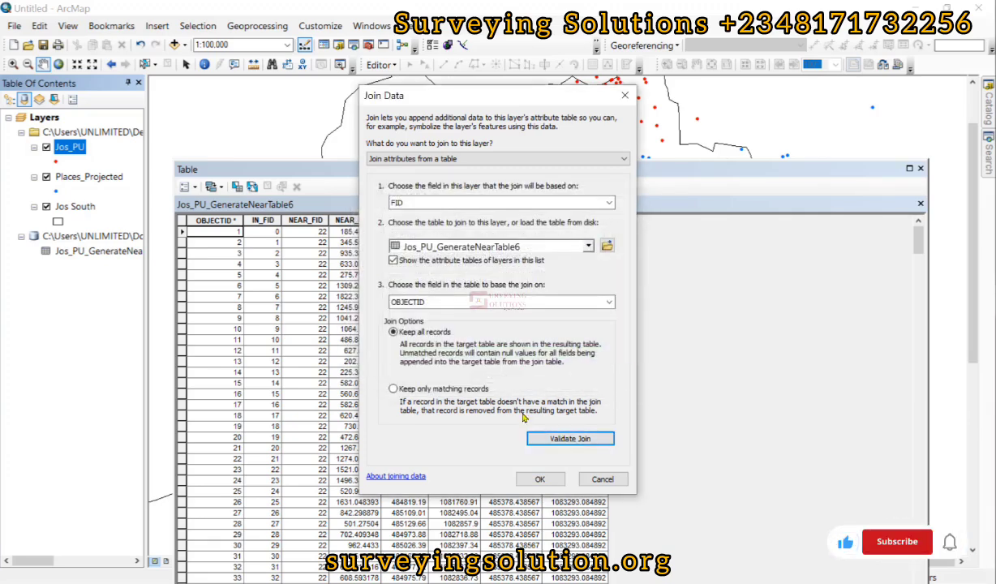
pyautogui.click(539, 480)
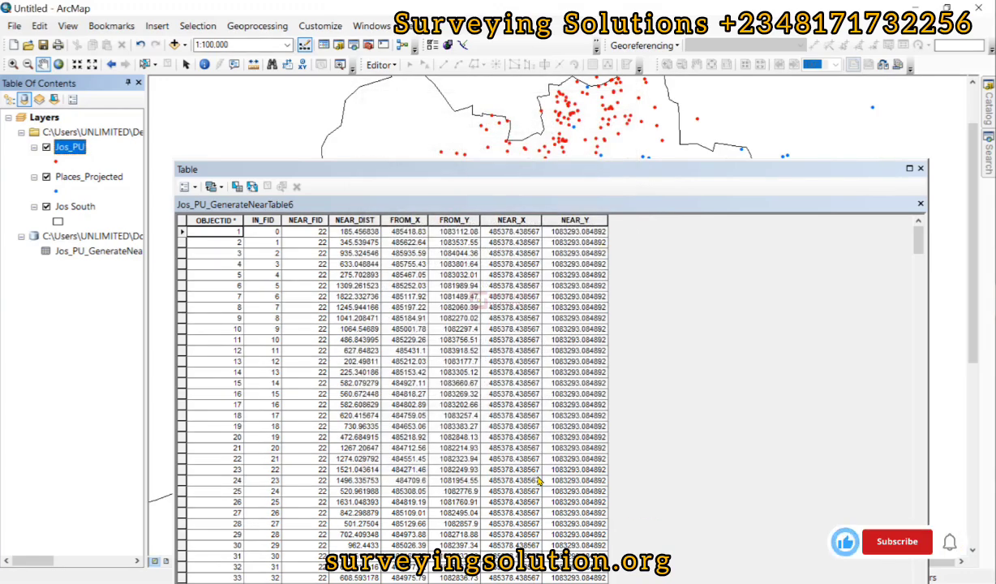
# Close the near table and open the Jos_PU attribute table maximized to examine the joined near-distance fields
pyautogui.click(920, 169)
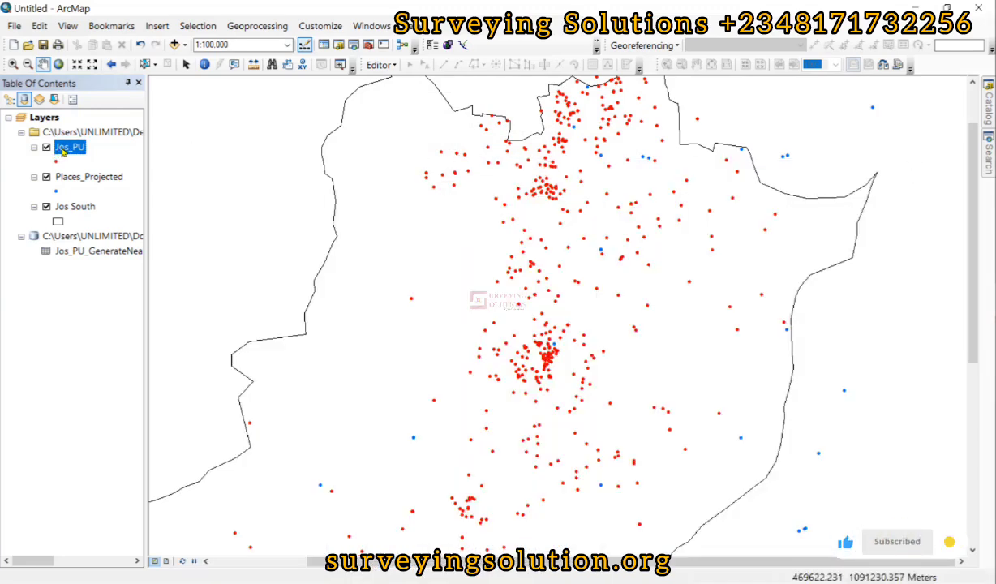
pyautogui.rightClick(64, 152)
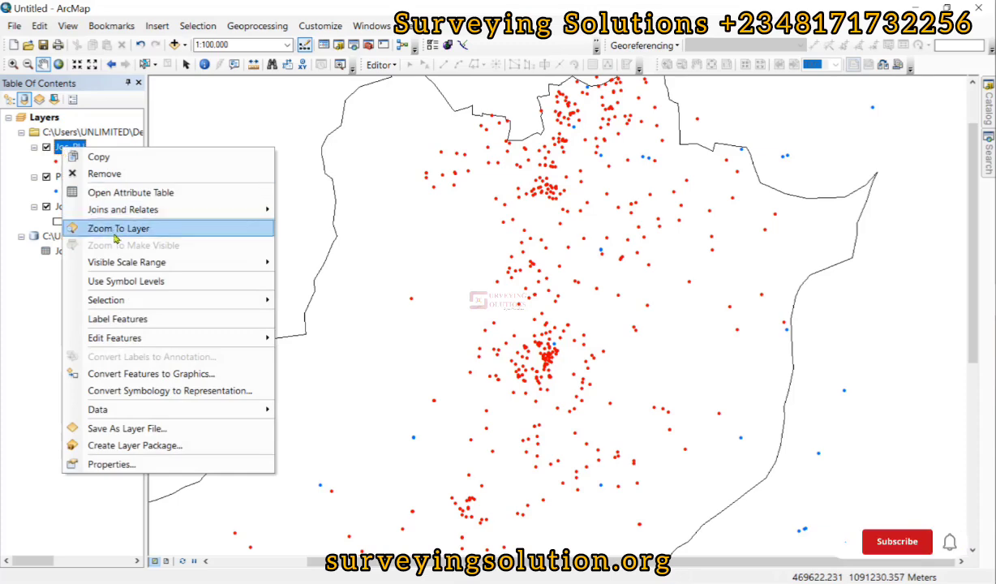
pyautogui.click(163, 192)
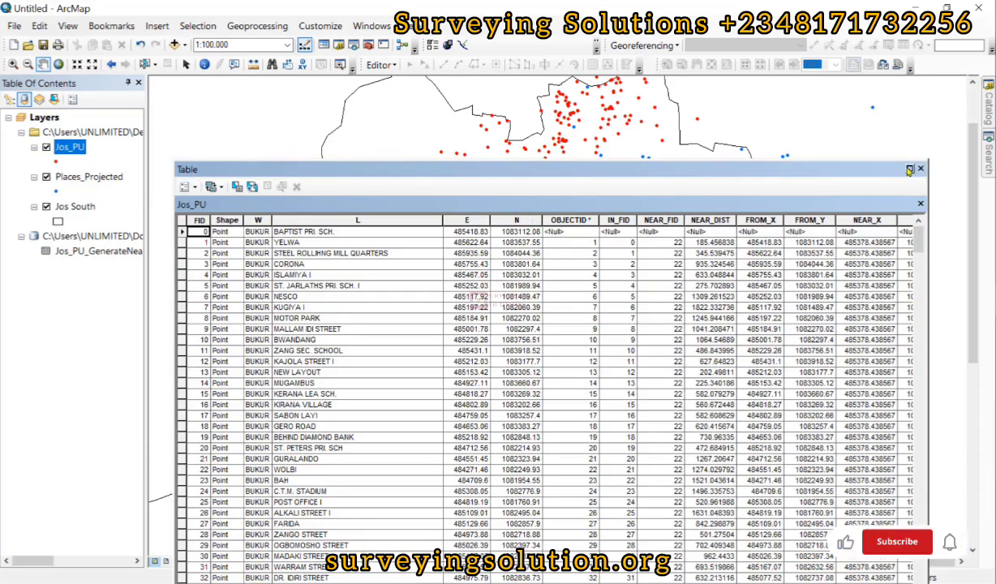
pyautogui.doubleClick(874, 168)
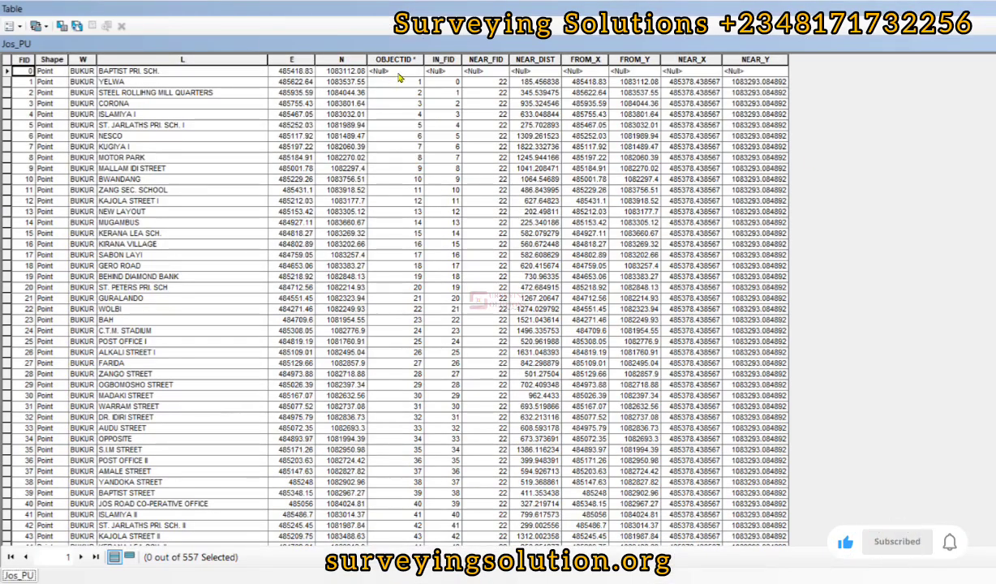
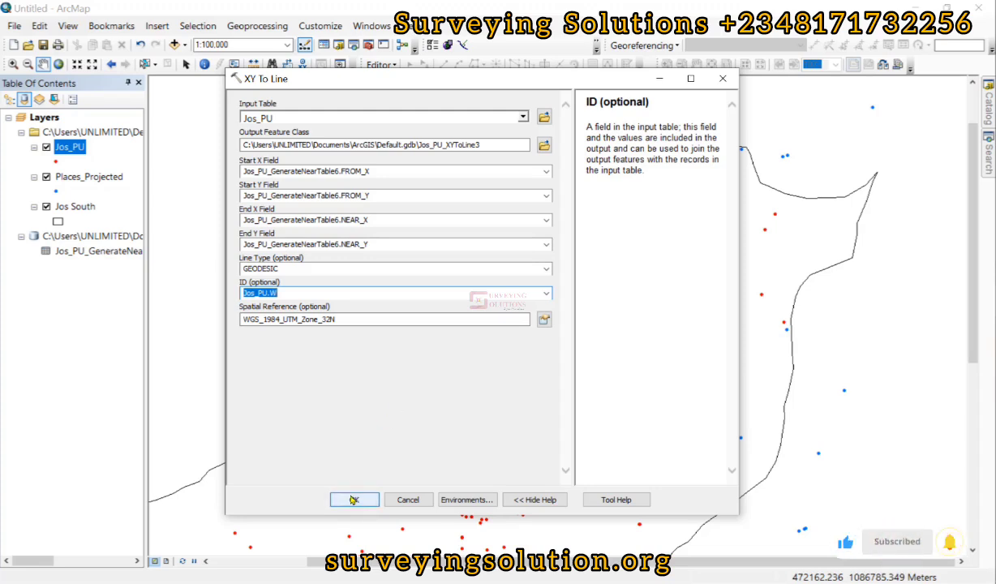
# Run XY To Line on Jos_PU with its near-table start and end coordinates, and zoom to the resulting line layer
pyautogui.click(352, 499)
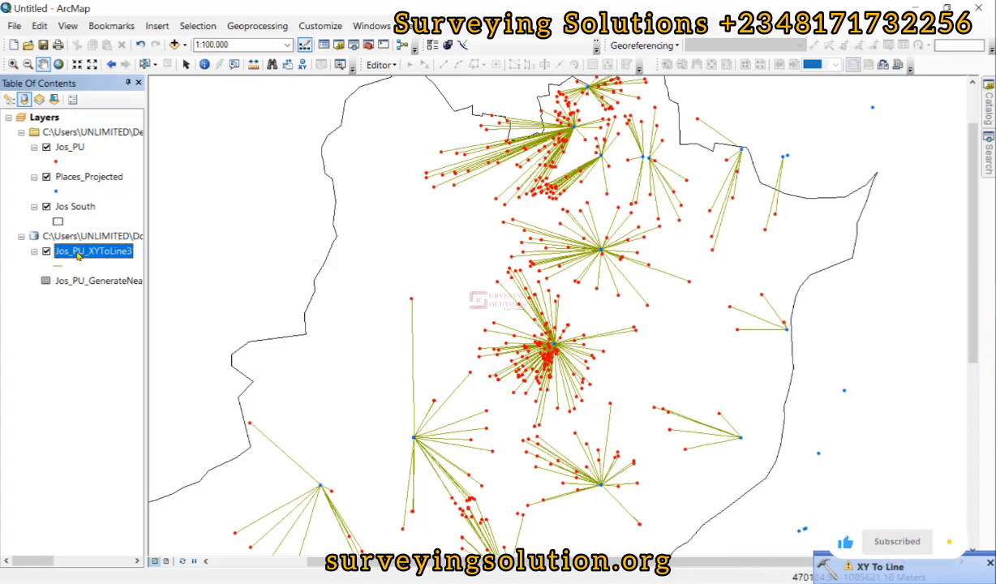
pyautogui.rightClick(79, 254)
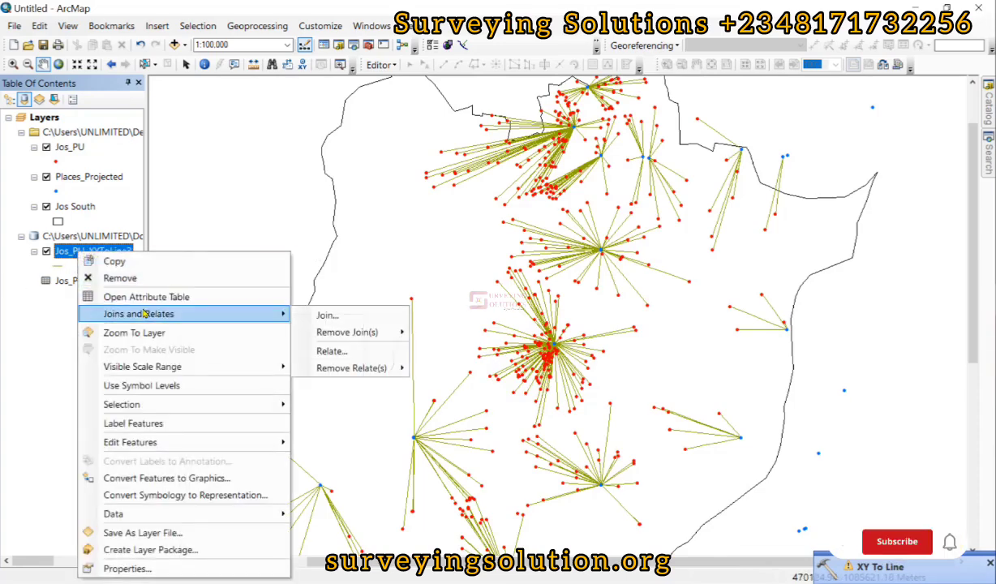
pyautogui.click(137, 332)
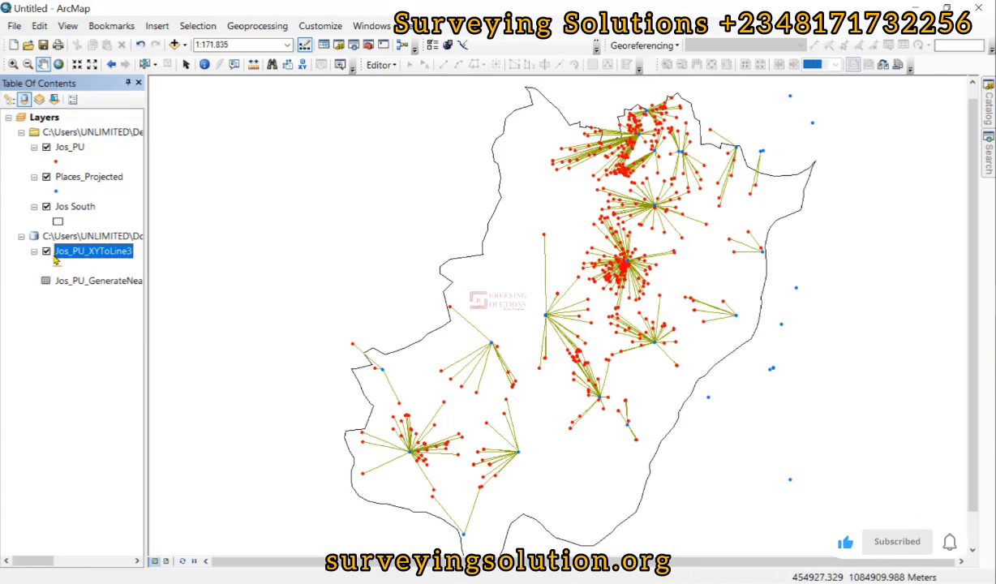
# Change the symbol of the Jos_PU_XYToLine3 layer to a black line and edit its width
pyautogui.click(60, 266)
pyautogui.click(506, 152)
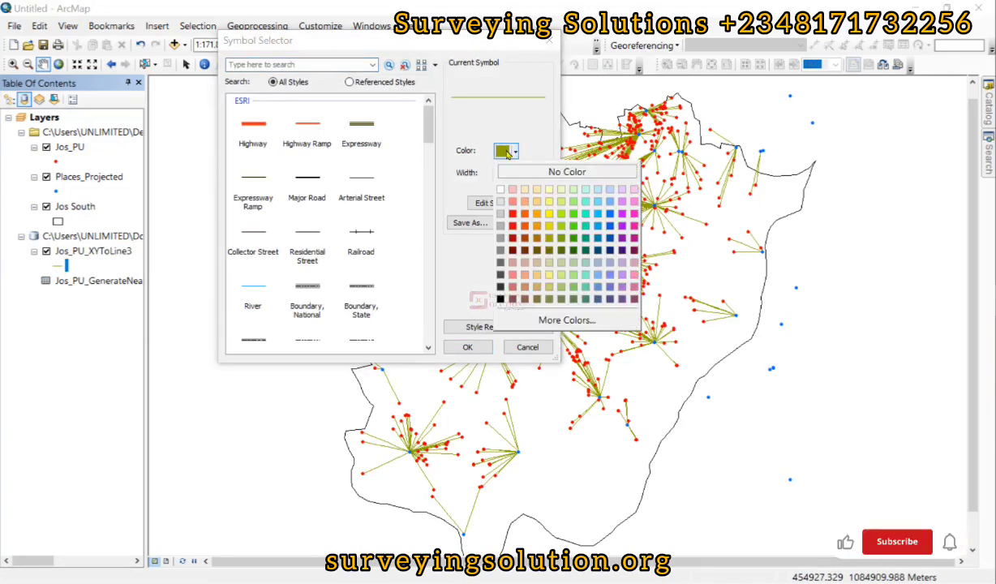
pyautogui.click(507, 300)
pyautogui.doubleClick(513, 173)
pyautogui.press('BackSpace')
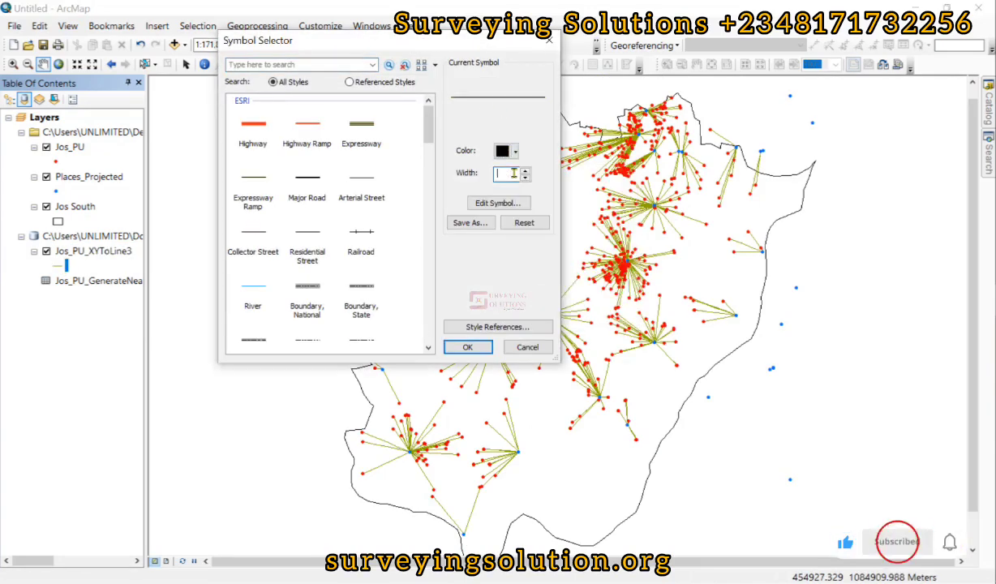
pyautogui.click(467, 347)
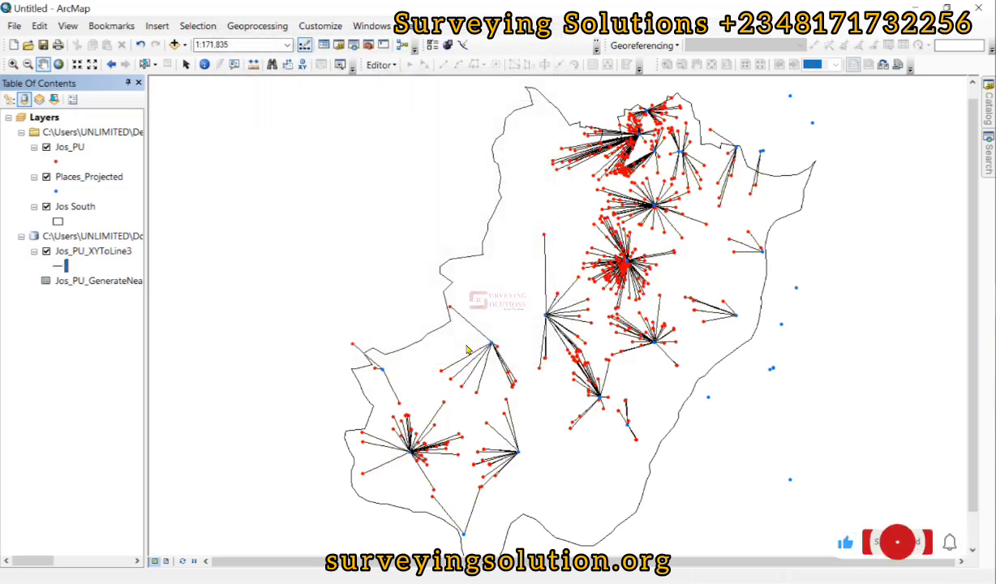
# Set the Jos_PU label field to L and the label text size to 4
pyautogui.scroll(3, 617, 318)
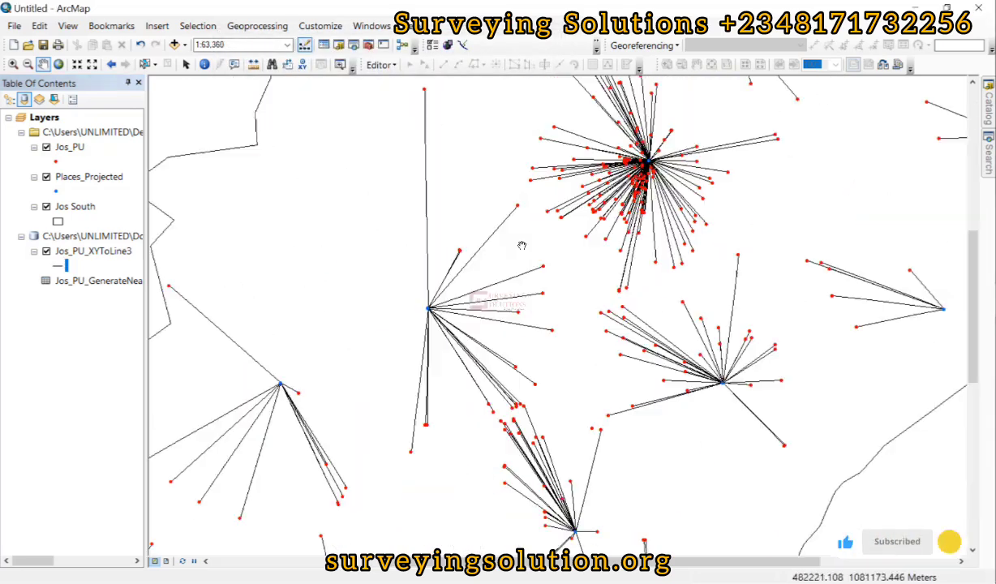
pyautogui.click(73, 152)
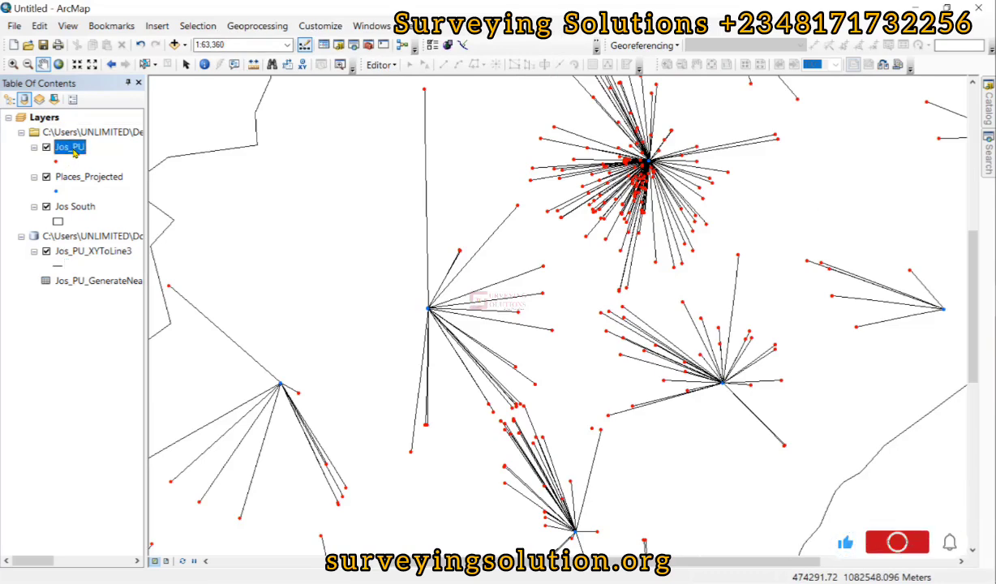
pyautogui.rightClick(73, 152)
pyautogui.click(124, 465)
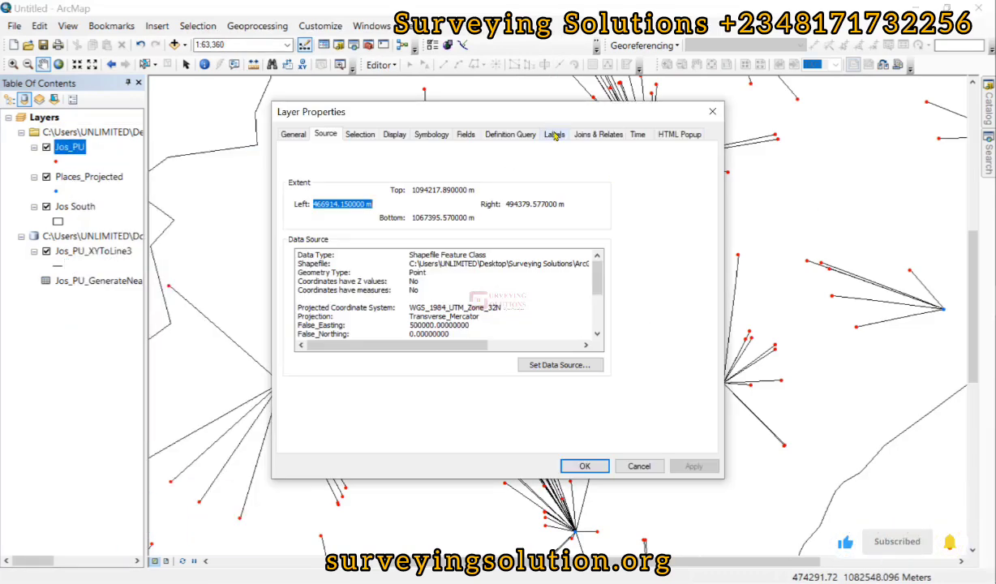
pyautogui.click(554, 134)
pyautogui.click(454, 241)
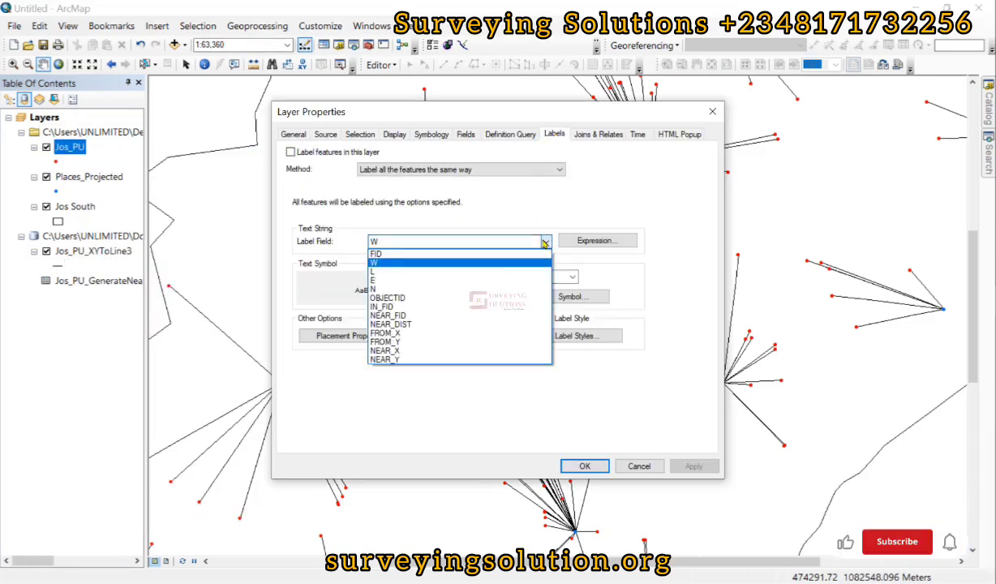
pyautogui.click(436, 270)
pyautogui.write('4')
# Set the Jos_PU label font to Times New Roman with blue text and apply the label properties
pyautogui.click(535, 276)
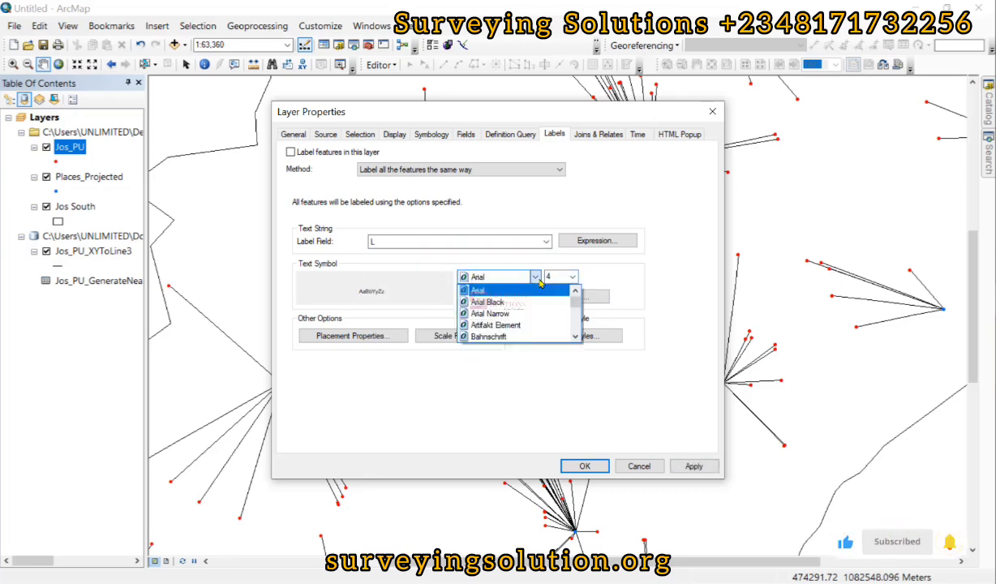
pyautogui.scroll(-10, 498, 308)
pyautogui.click(499, 325)
pyautogui.click(694, 466)
pyautogui.click(477, 297)
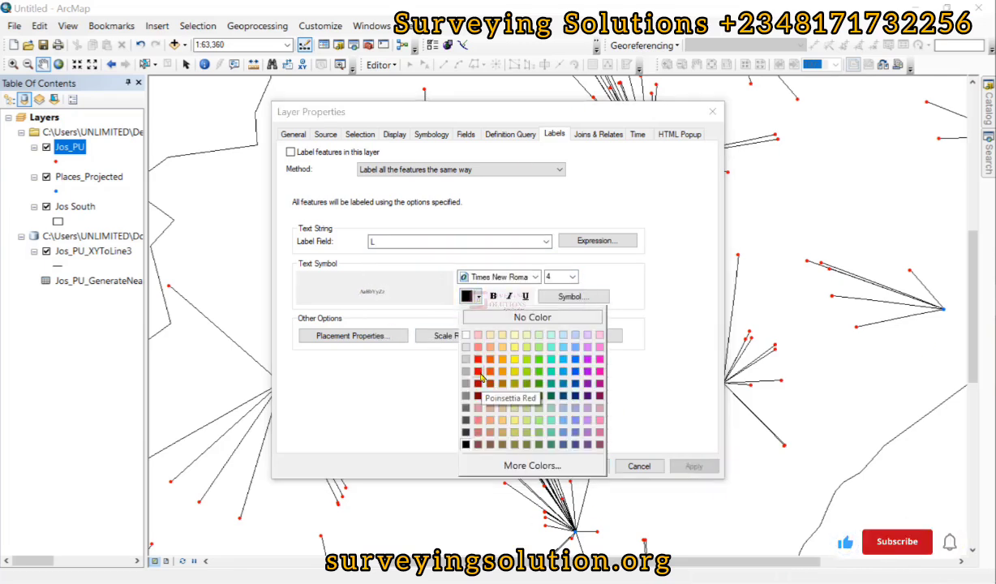
pyautogui.click(475, 378)
pyautogui.click(583, 465)
# Turn on feature labels for the Jos_PU layer and view the labelled points along their nearest-neighbor lines
pyautogui.scroll(3, 436, 277)
pyautogui.rightClick(64, 133)
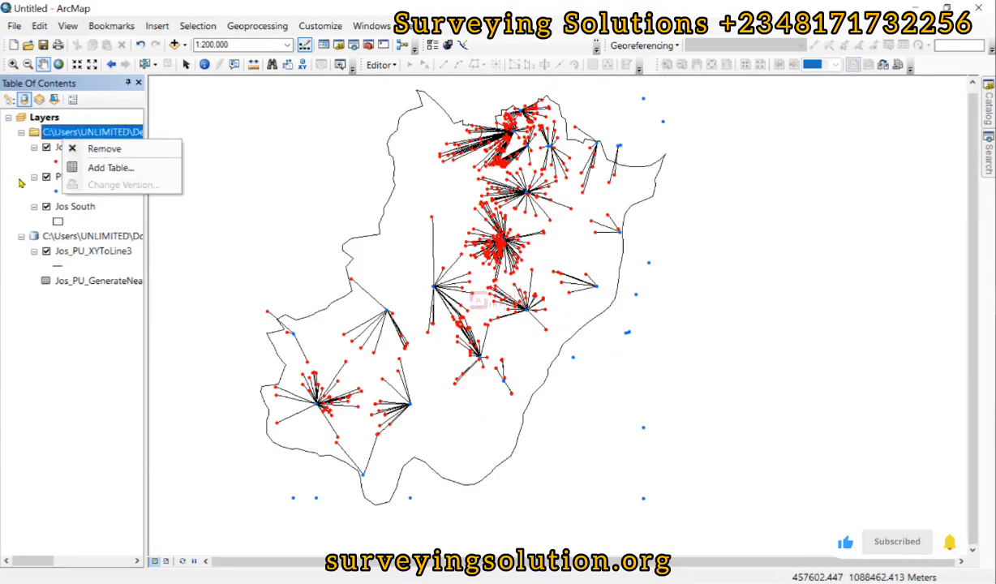
pyautogui.rightClick(69, 144)
pyautogui.click(133, 315)
pyautogui.scroll(-3, 524, 165)
pyautogui.scroll(-2, 524, 164)
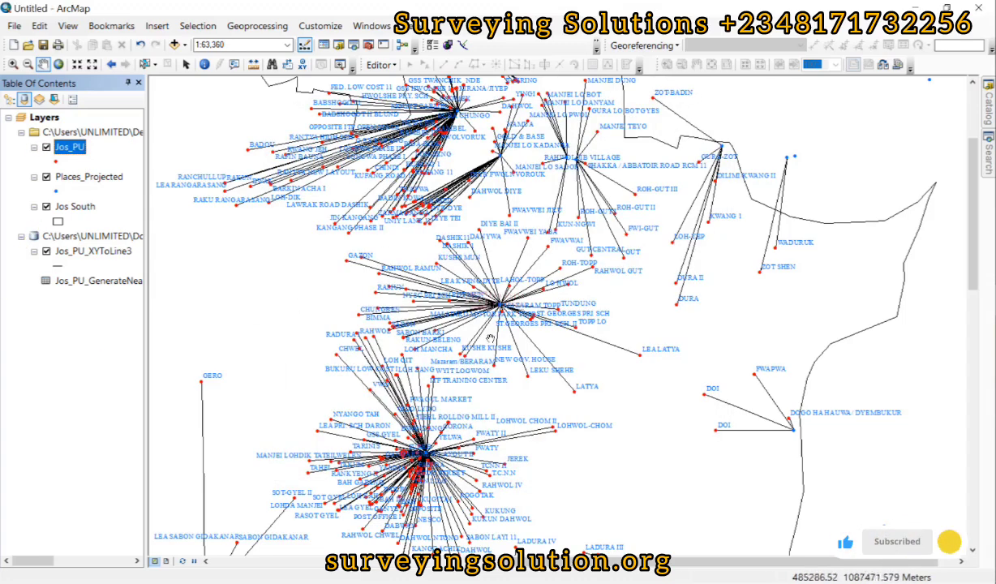
pyautogui.moveTo(550, 215); pyautogui.dragTo(591, 336)
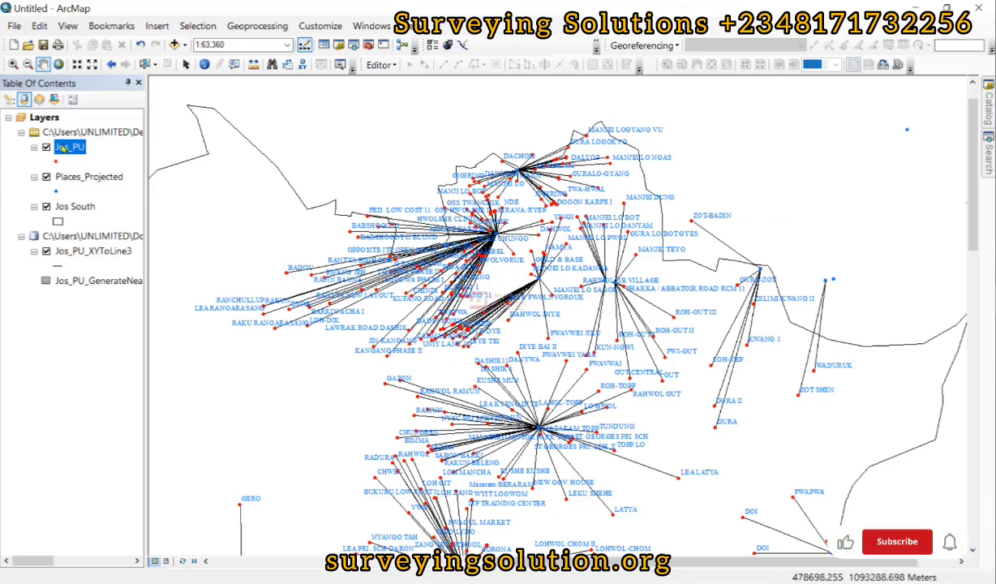
# Turn off feature labels for the Jos_PU layer and turn them on for the Places_Projected layer
pyautogui.rightClick(72, 147)
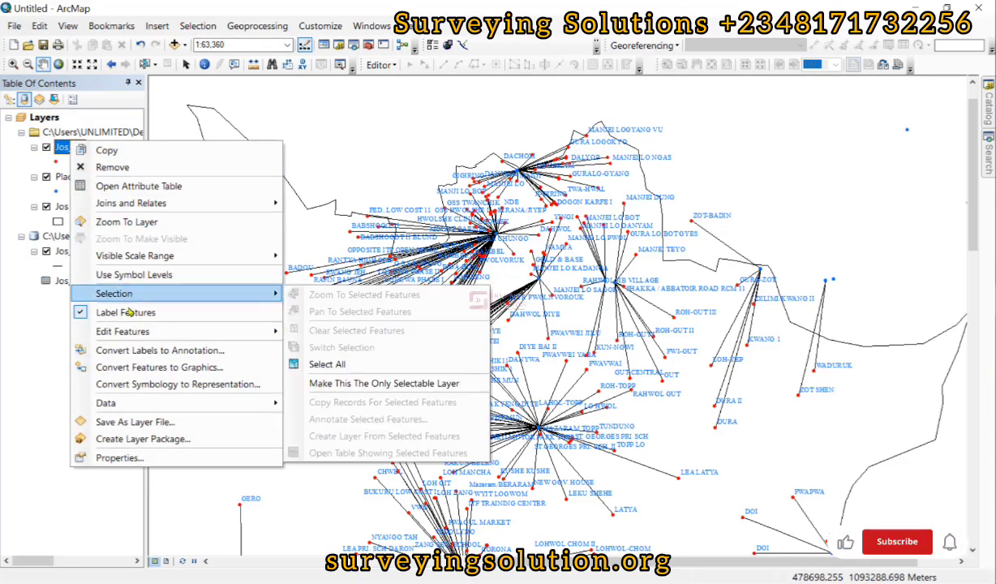
pyautogui.click(130, 313)
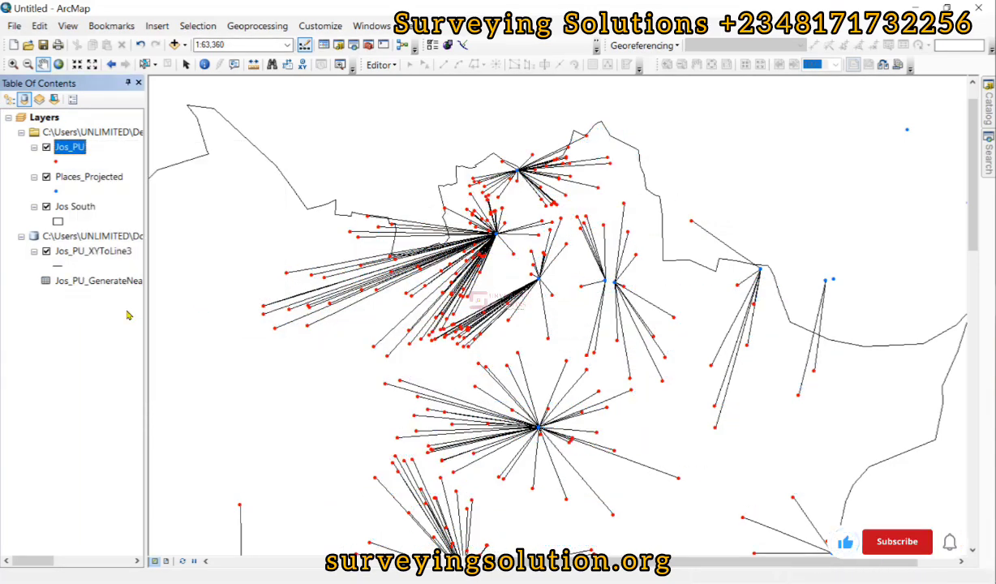
pyautogui.click(91, 176)
pyautogui.rightClick(89, 176)
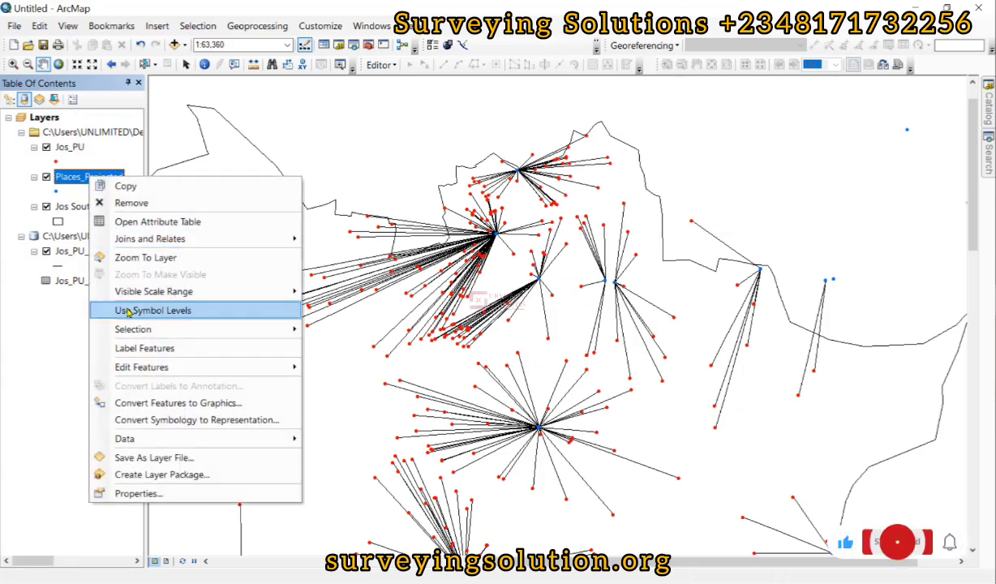
pyautogui.click(130, 348)
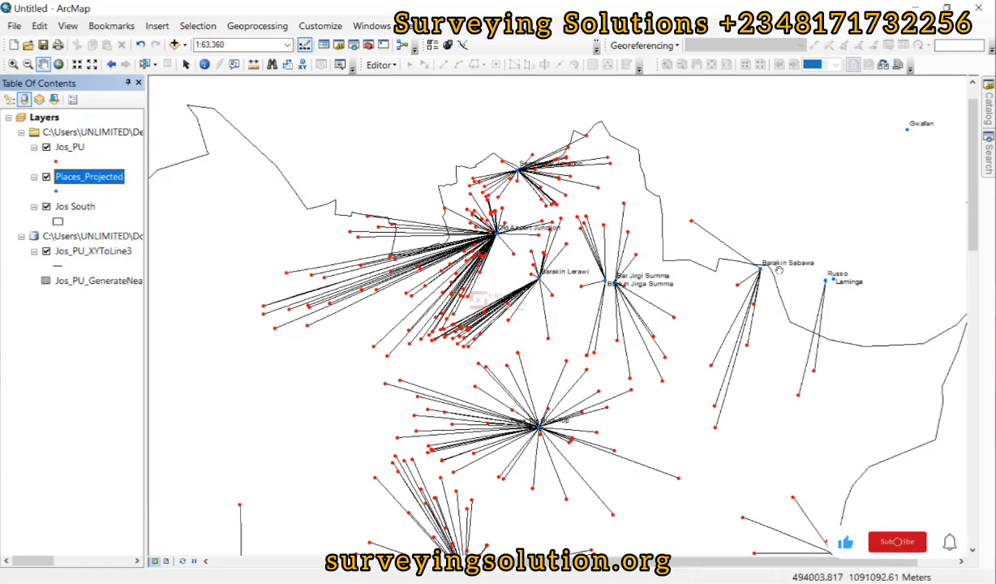
# Examine the labelled places at the centres of the line clusters and open the Jos_PU near table
pyautogui.scroll(-2, 517, 143)
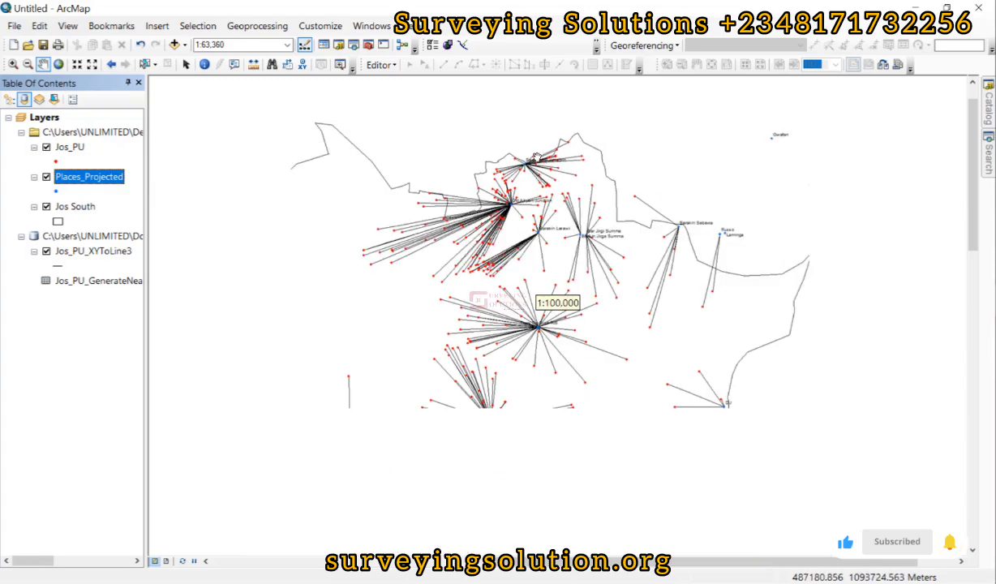
pyautogui.scroll(4, 514, 151)
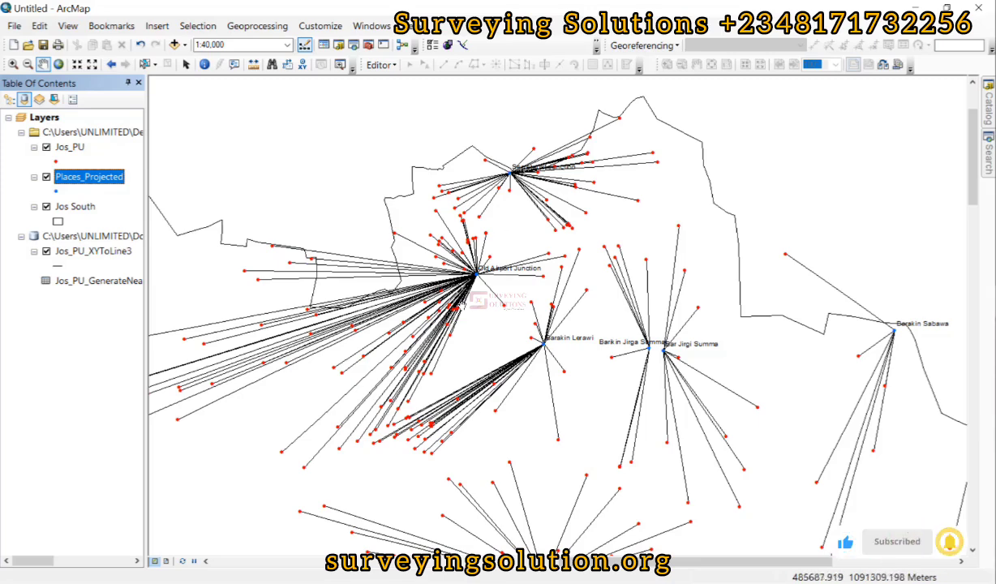
pyautogui.moveTo(483, 305); pyautogui.dragTo(483, 243)
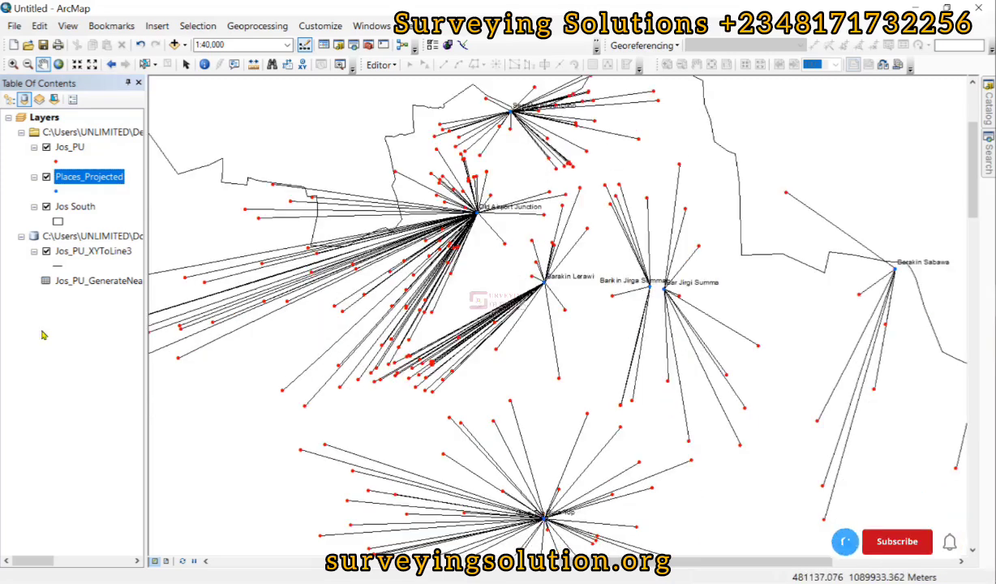
pyautogui.rightClick(96, 280)
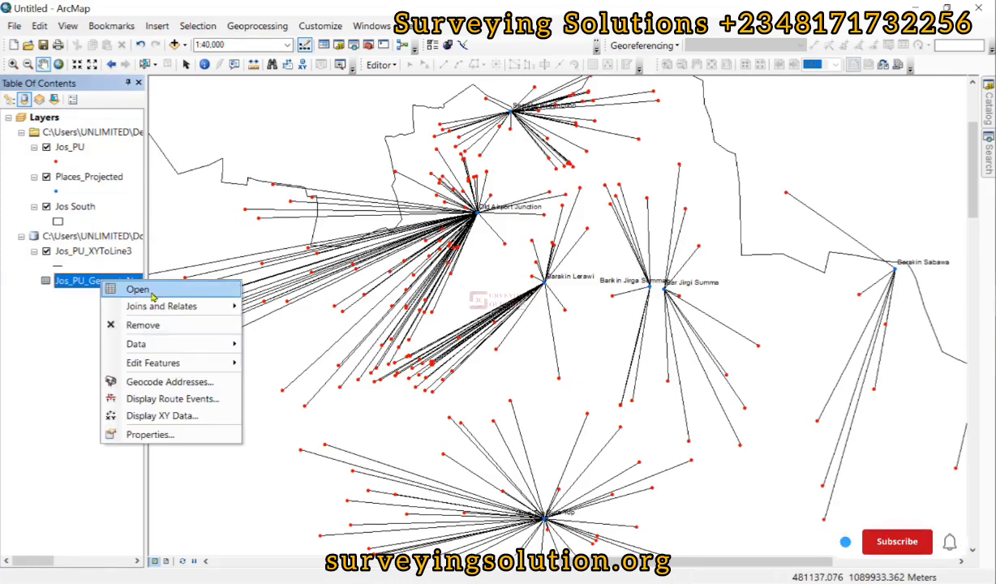
pyautogui.click(123, 289)
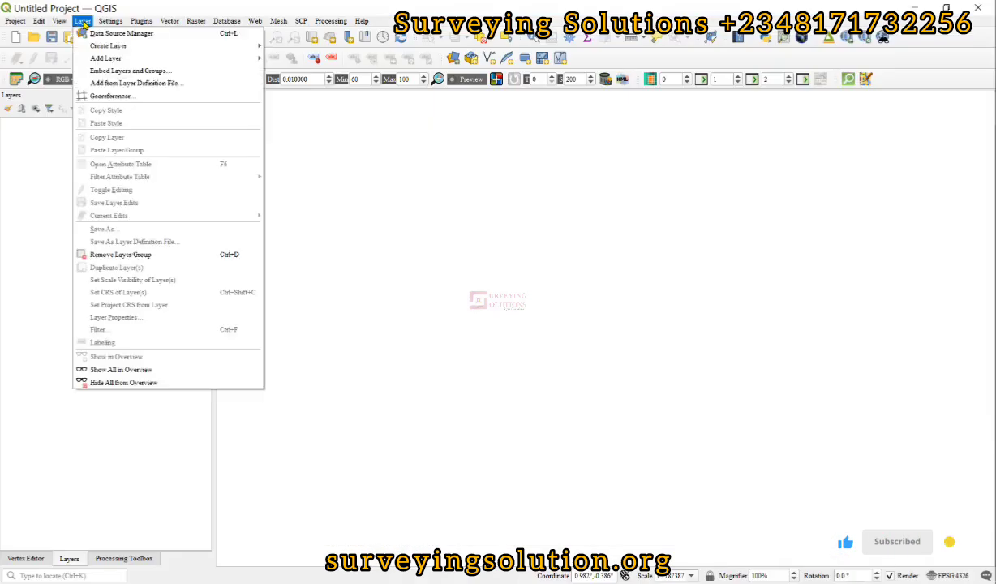
# Switch to QGIS and add the Jos_PU and Places_Projected shapefiles from the SHPs folder as vector layers
pyautogui.moveTo(251, 58)
pyautogui.click(286, 58)
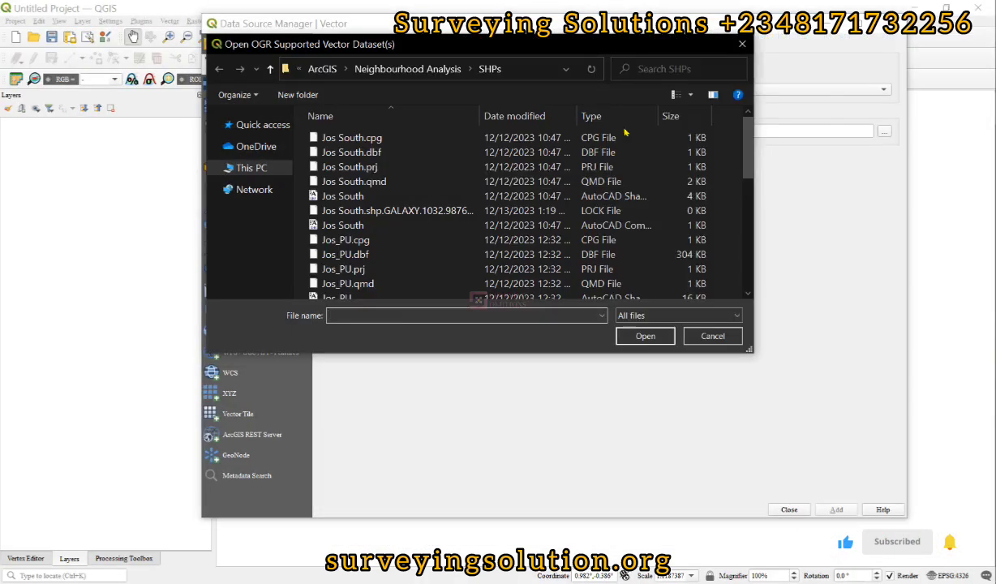
pyautogui.click(678, 316)
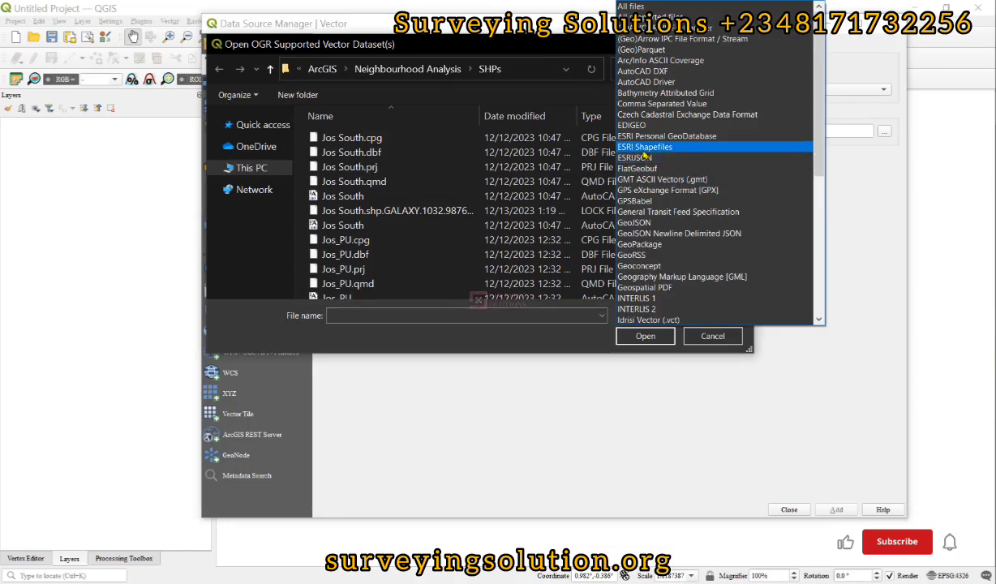
pyautogui.click(690, 149)
pyautogui.click(357, 181)
pyautogui.keyDown('ctrl'); pyautogui.click(408, 160); pyautogui.keyUp('ctrl')
pyautogui.click(645, 336)
pyautogui.click(836, 510)
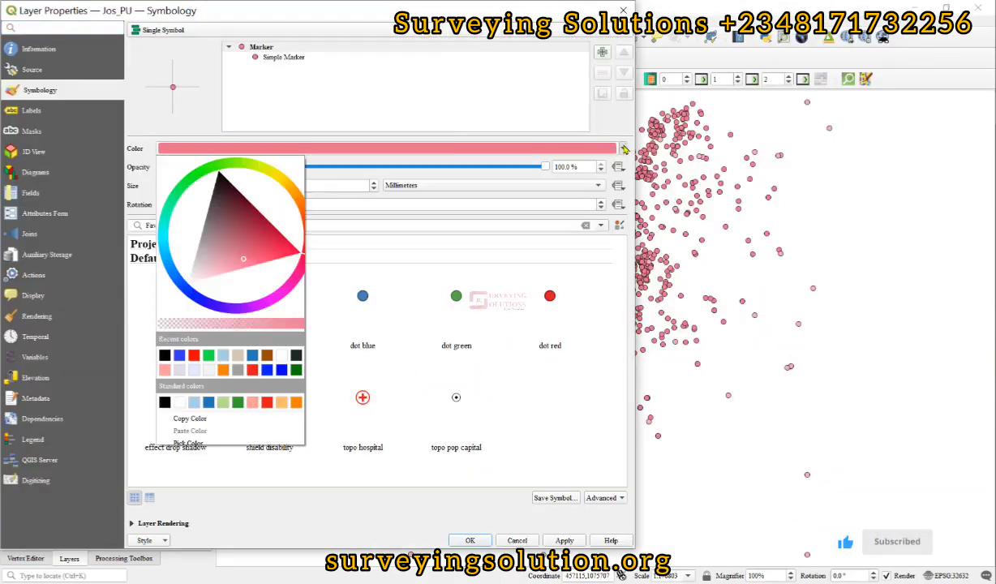
# Colour the Jos_PU point markers red and the Places_Projected point markers black
pyautogui.click(197, 190)
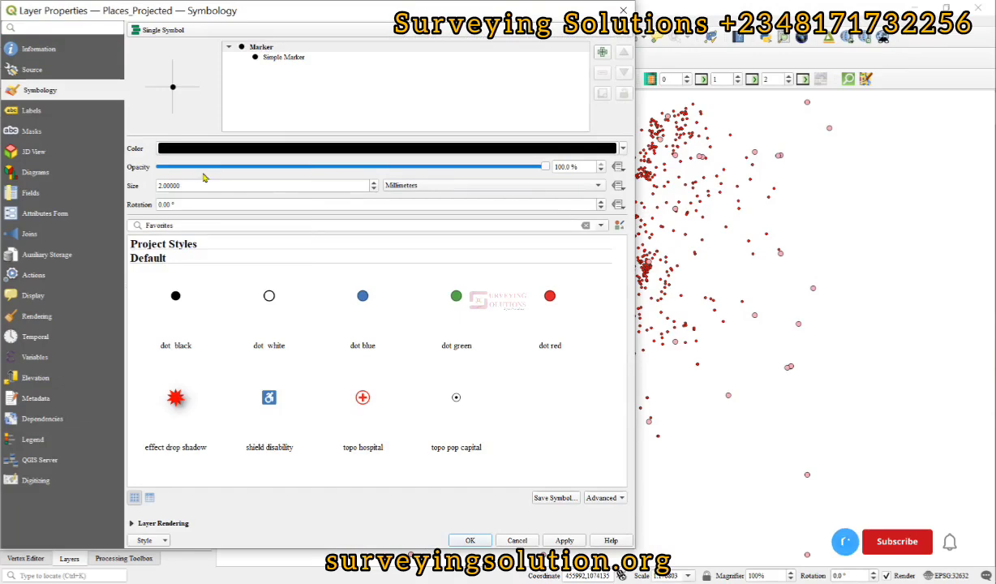
pyautogui.click(469, 540)
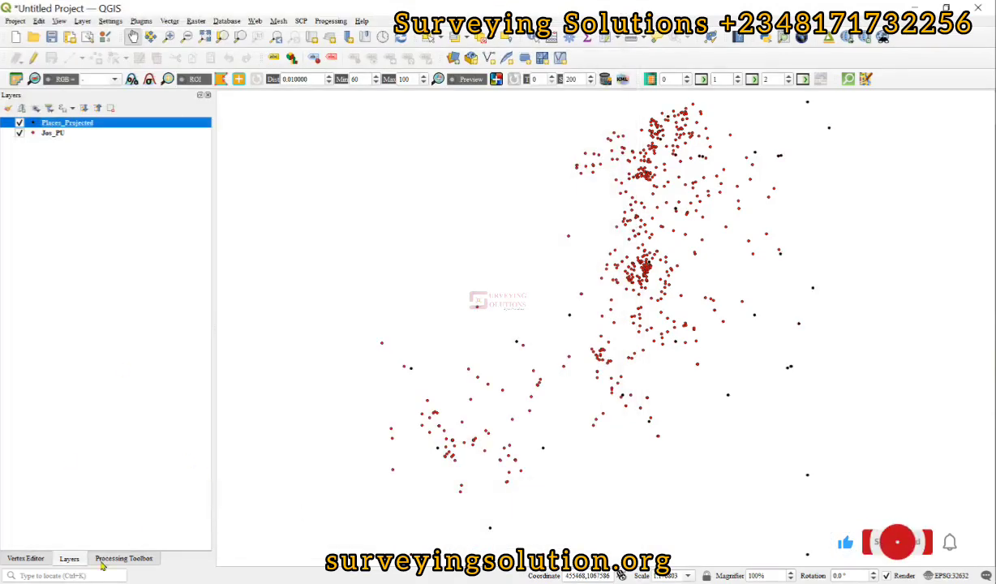
# Run Distance to nearest hub (line to hub) with Jos_PU as source, Places_Projected as destination hubs and name as the hub attribute
pyautogui.click(114, 558)
pyautogui.doubleClick(94, 149)
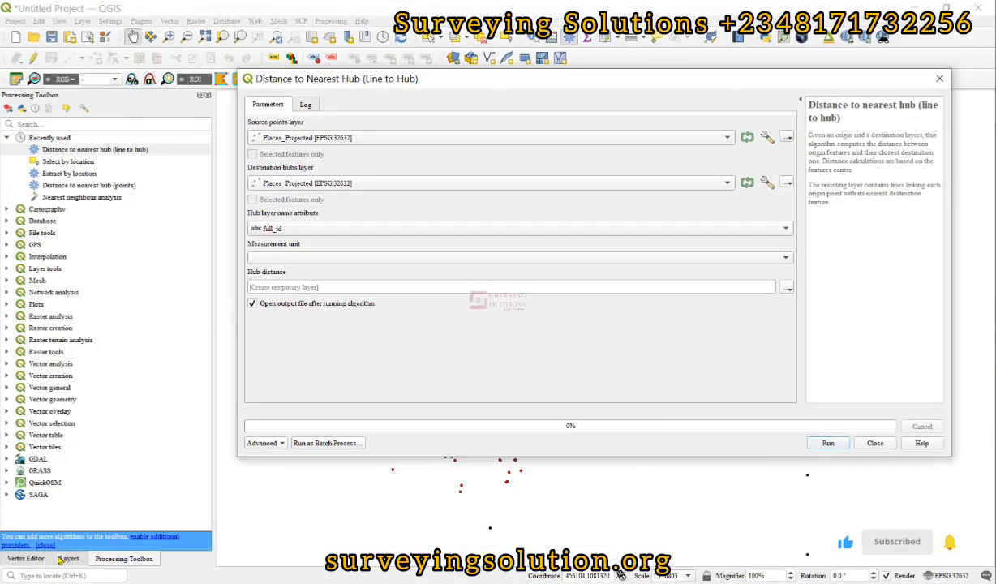
pyautogui.click(69, 558)
pyautogui.click(727, 137)
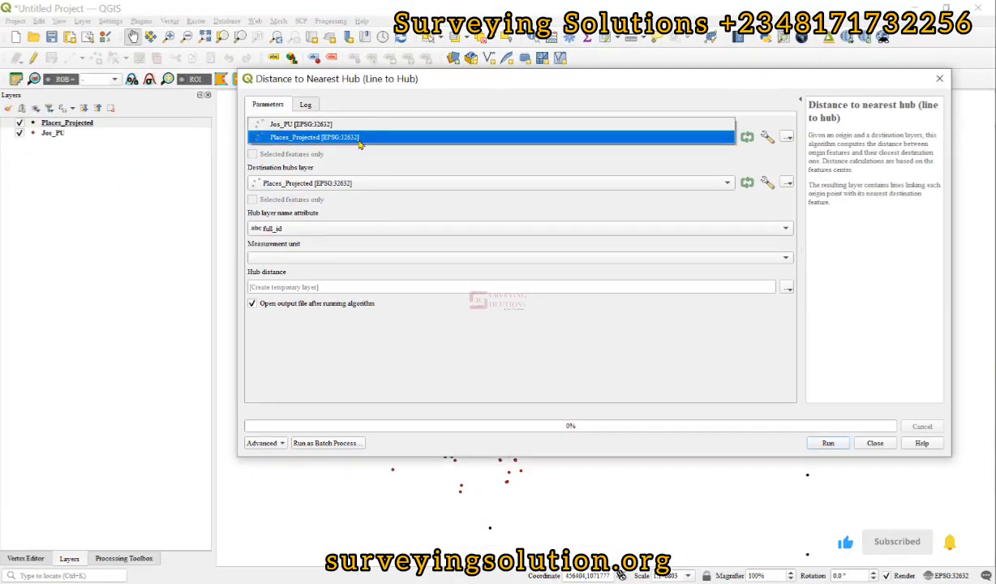
pyautogui.click(289, 123)
pyautogui.click(785, 228)
pyautogui.click(289, 304)
pyautogui.click(309, 260)
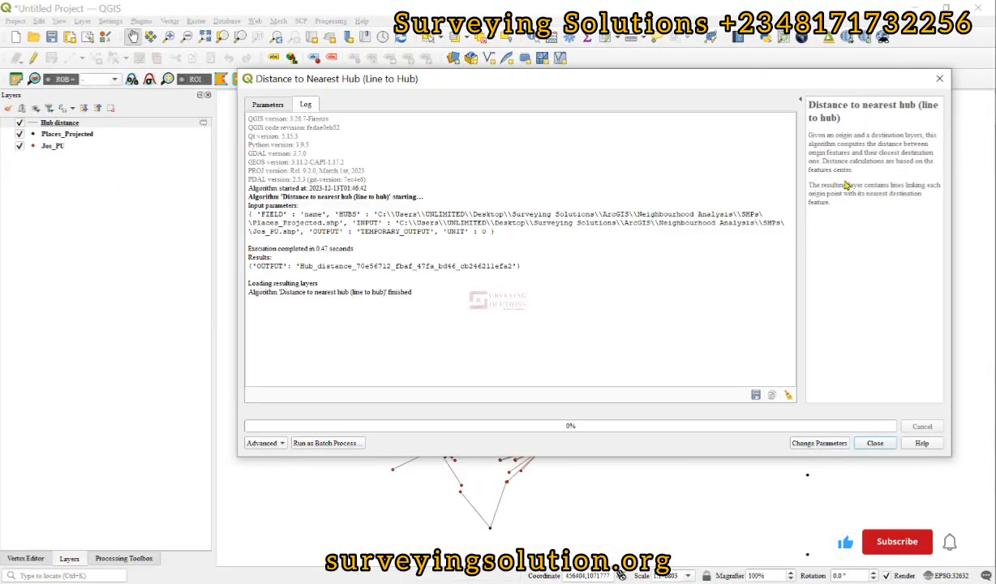
pyautogui.click(875, 443)
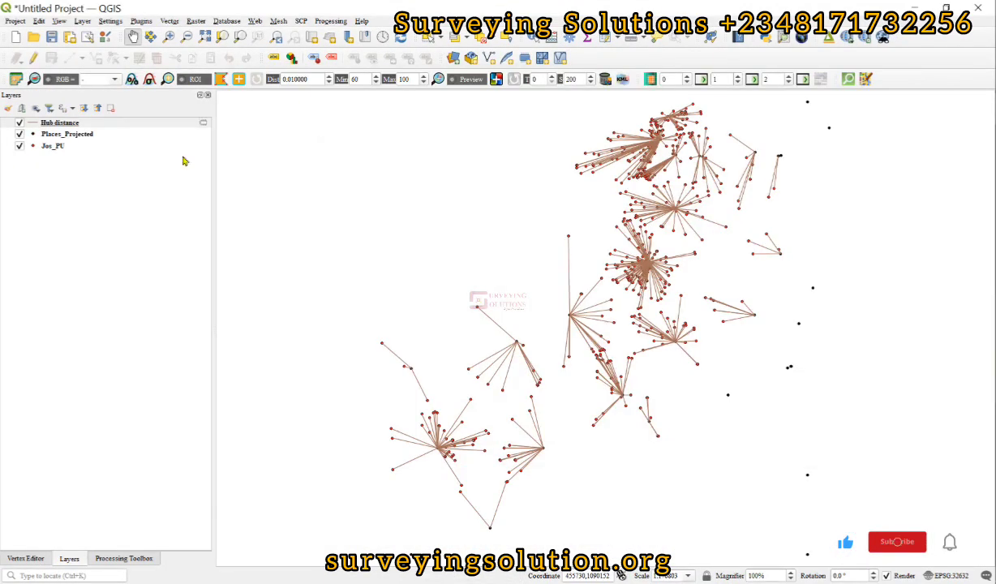
# Set the Hub distance line symbol to black with a width of 0.1 millimetres
pyautogui.doubleClick(65, 122)
pyautogui.click(622, 148)
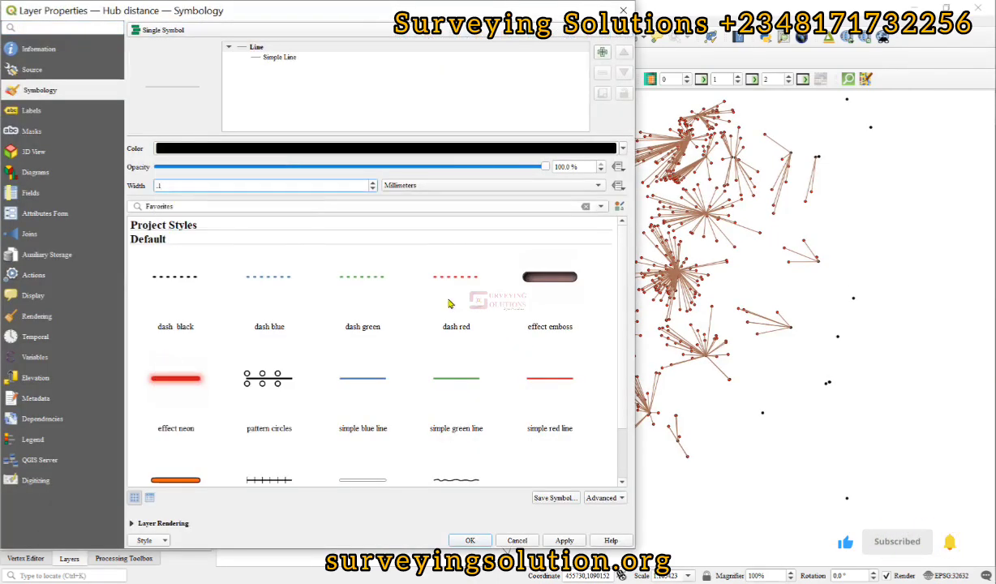
# Open the Hub distance attribute table and reposition its window to read the HubName and HubDist columns
pyautogui.rightClick(98, 123)
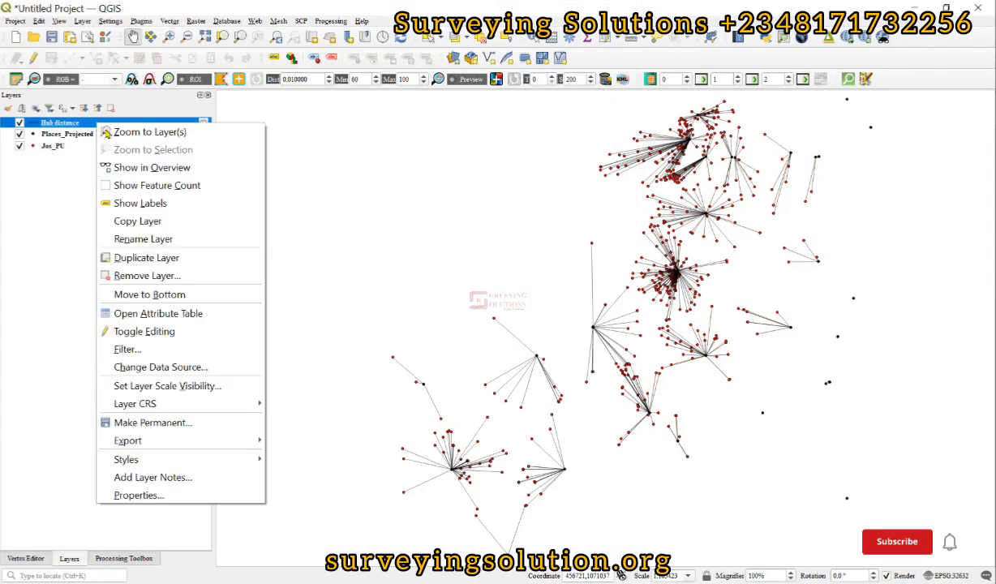
pyautogui.click(158, 313)
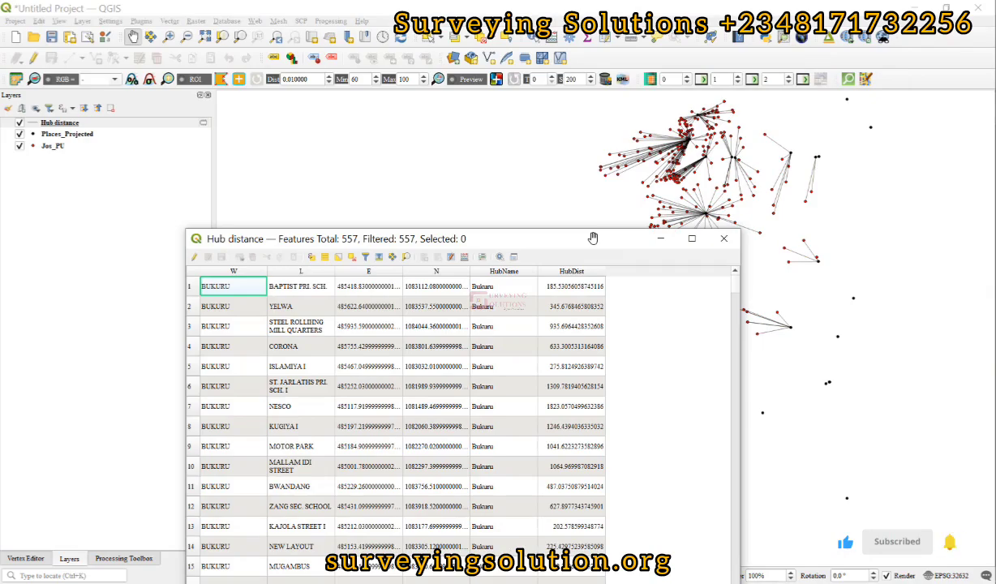
pyautogui.moveTo(516, 242); pyautogui.dragTo(355, 165)
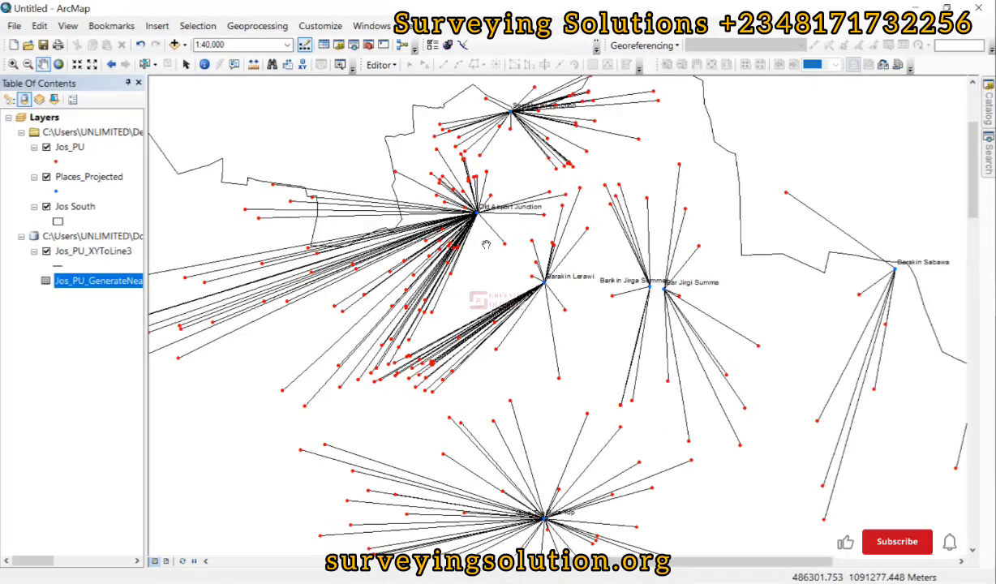
# Switch to ArcMap, open the Jos_PU_GenerateNearTable6 table and dock it beside the map
pyautogui.rightClick(104, 282)
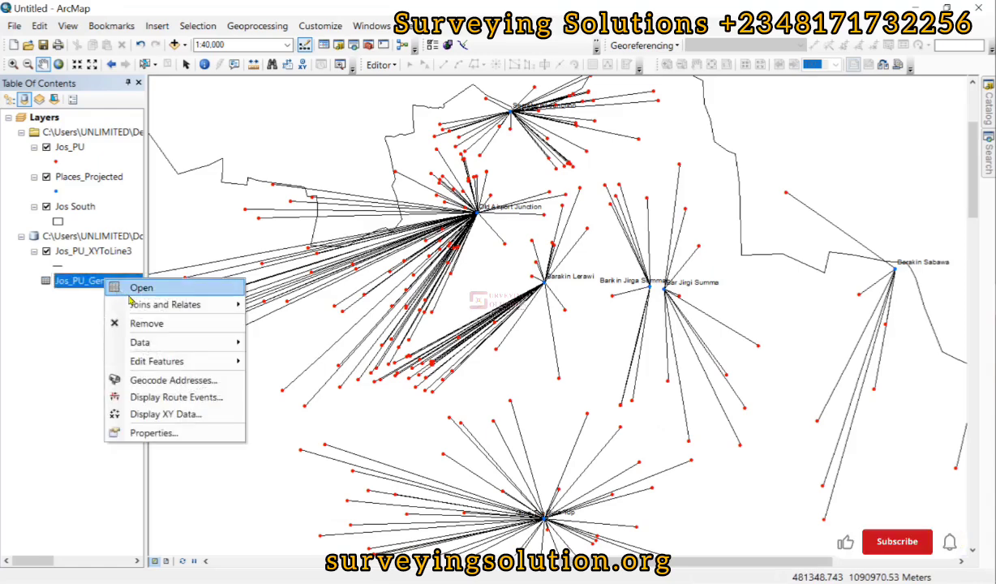
pyautogui.click(124, 288)
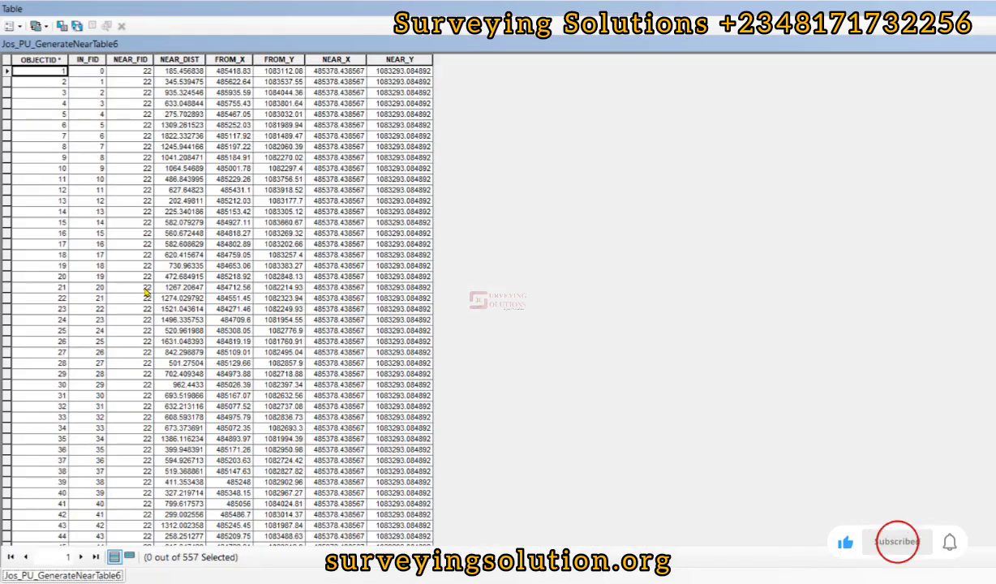
pyautogui.doubleClick(823, 10)
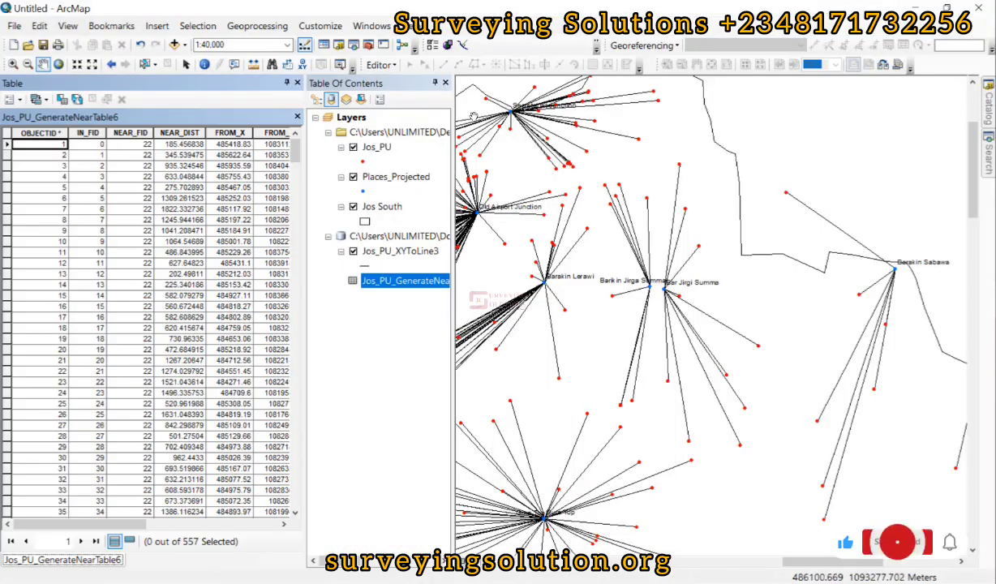
# Place the QGIS Hub distance table beside the near table and bring the near table's FROM_Y column into view
pyautogui.hotkey('alt', 'Tab')
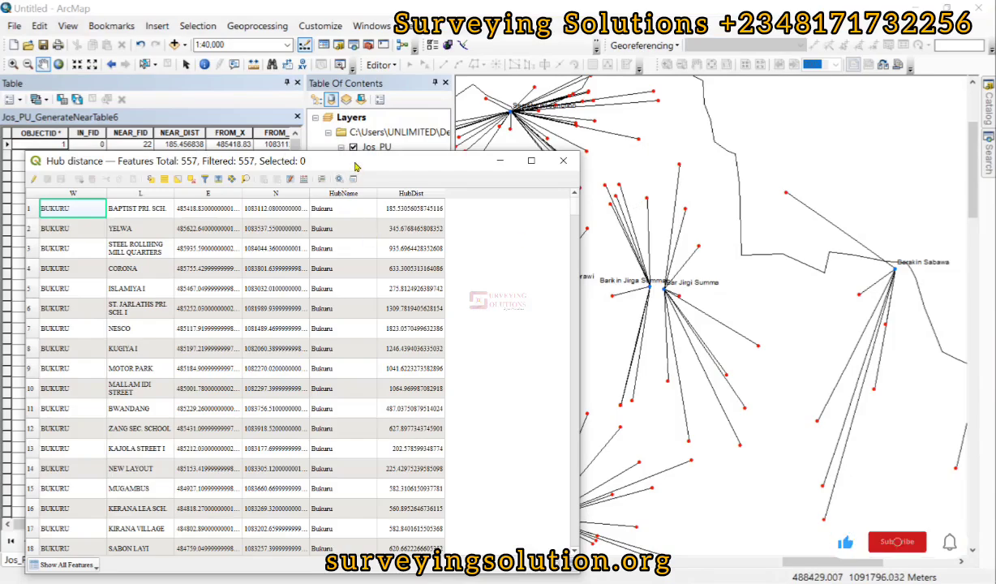
pyautogui.moveTo(354, 163); pyautogui.dragTo(732, 74)
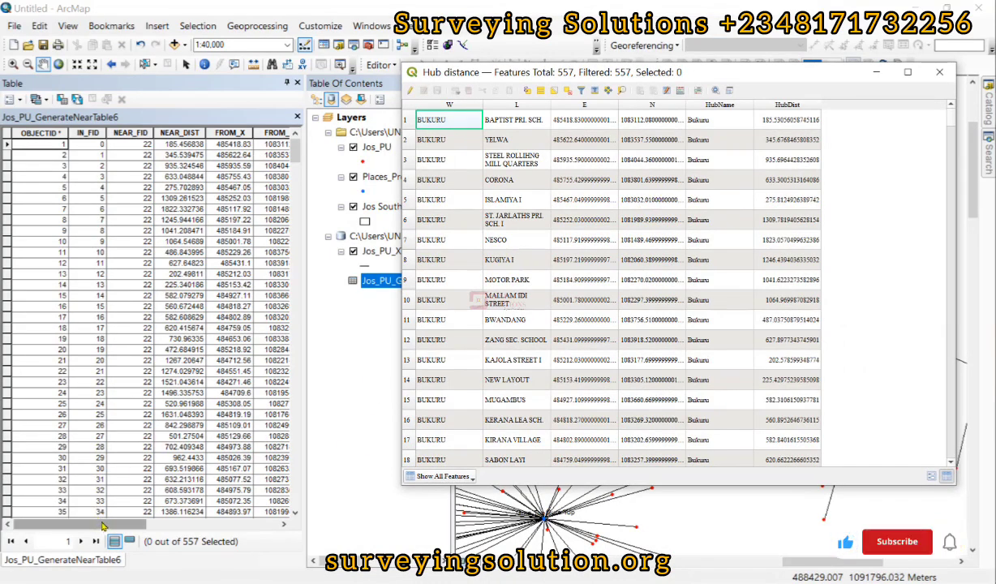
pyautogui.click(103, 526)
pyautogui.moveTo(103, 526); pyautogui.dragTo(126, 525)
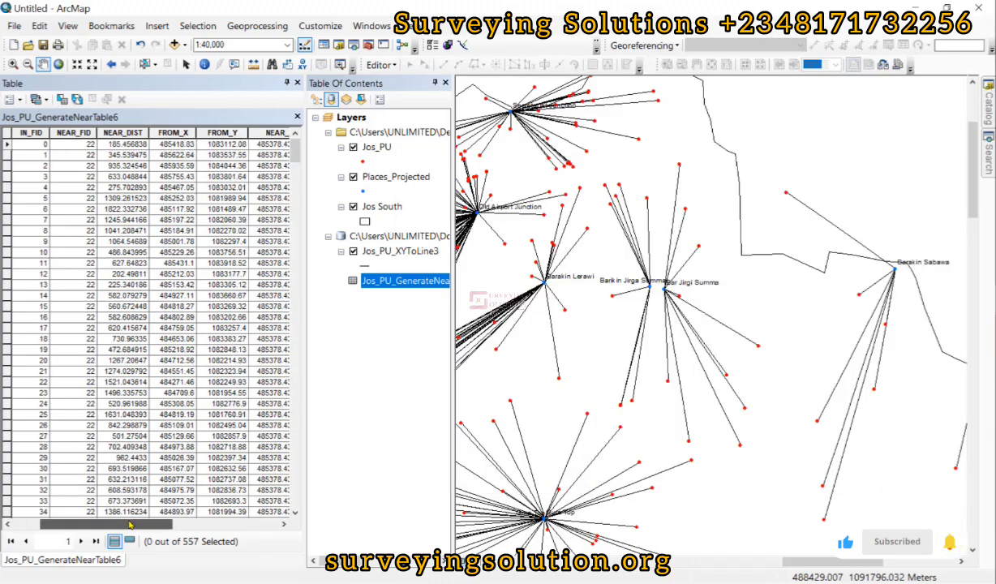
pyautogui.hotkey('alt', 'Tab')
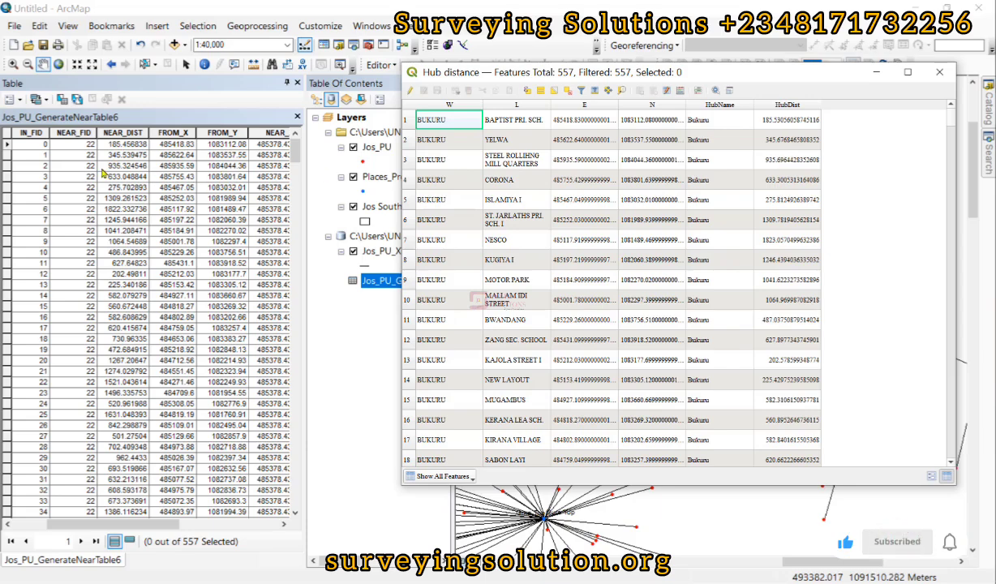
# Compare the NEAR_FID and NEAR_DIST values in the near table with the HubName and HubDist values in the Hub distance table
pyautogui.scroll(-20, 148, 212)
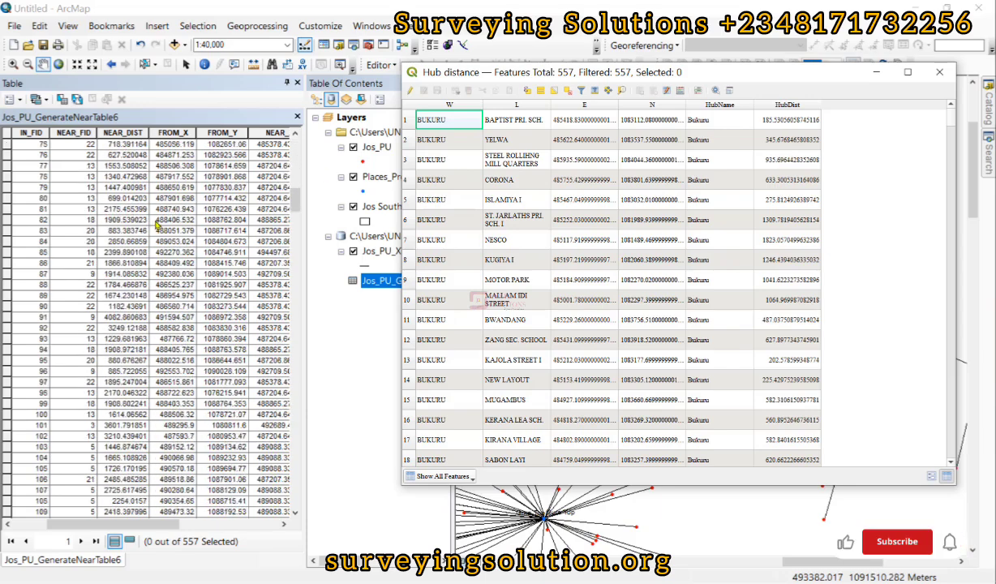
pyautogui.scroll(-10, 165, 229)
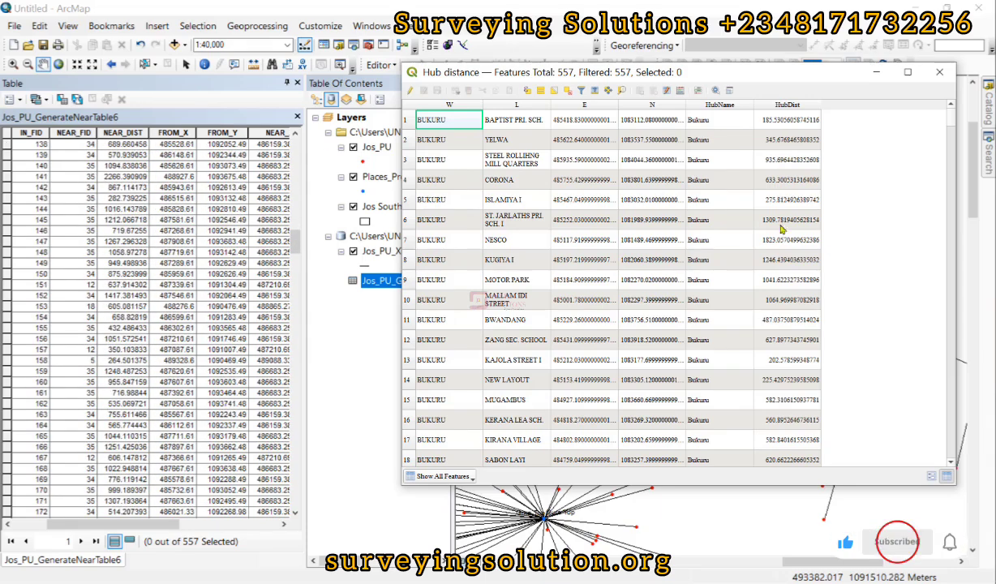
pyautogui.scroll(-4, 805, 210)
pyautogui.scroll(-20, 805, 210)
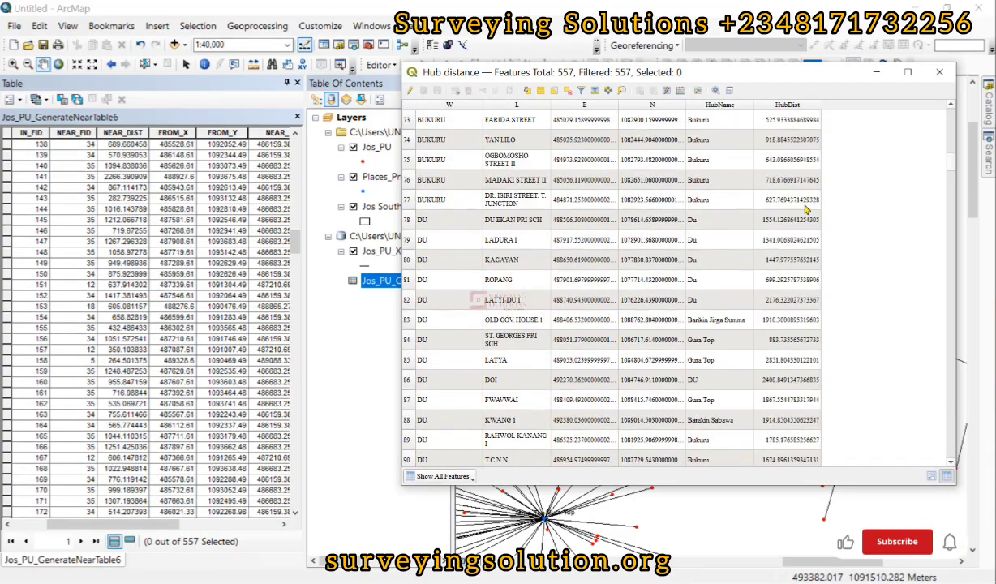
pyautogui.scroll(1, 806, 210)
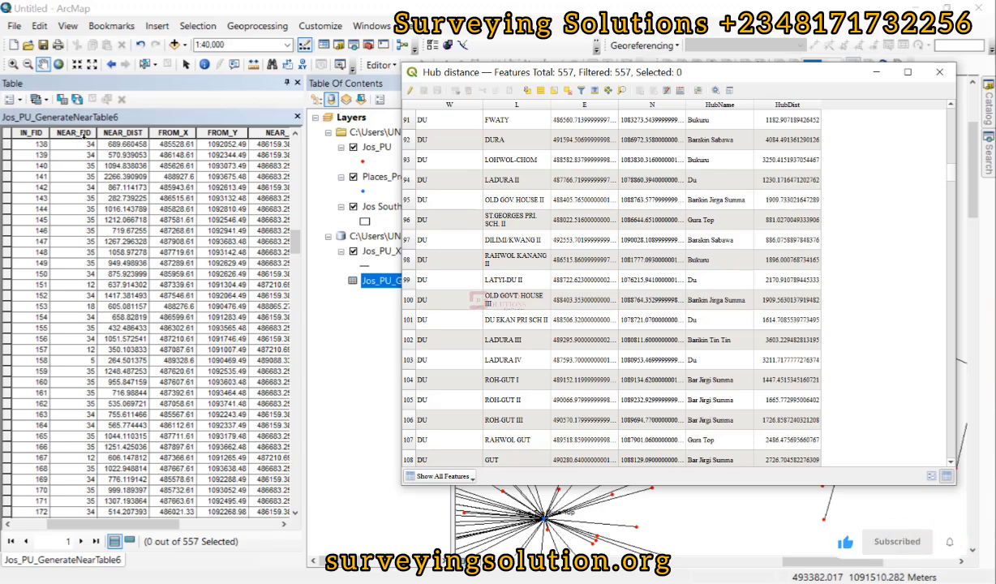
pyautogui.scroll(7, 87, 194)
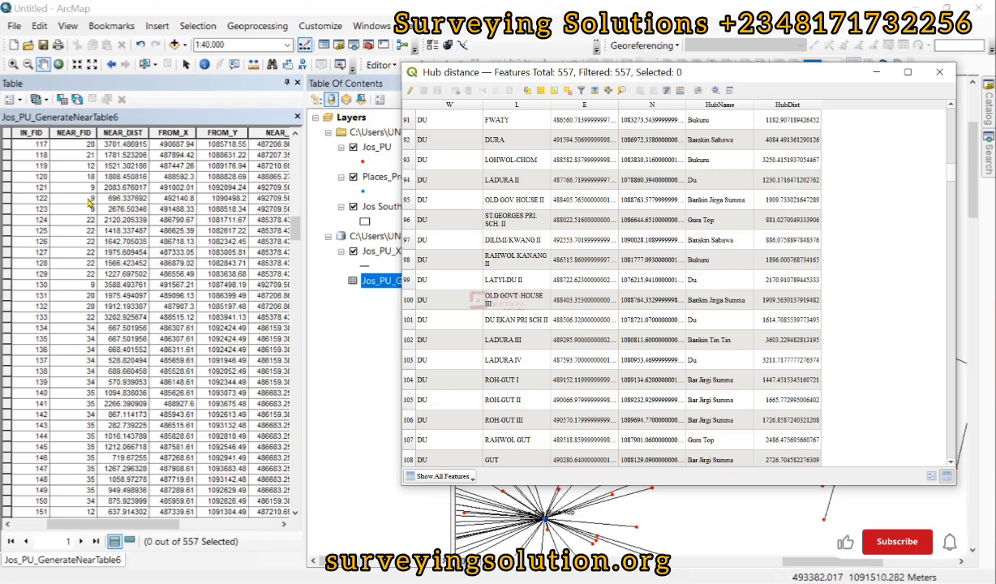
pyautogui.scroll(6, 84, 183)
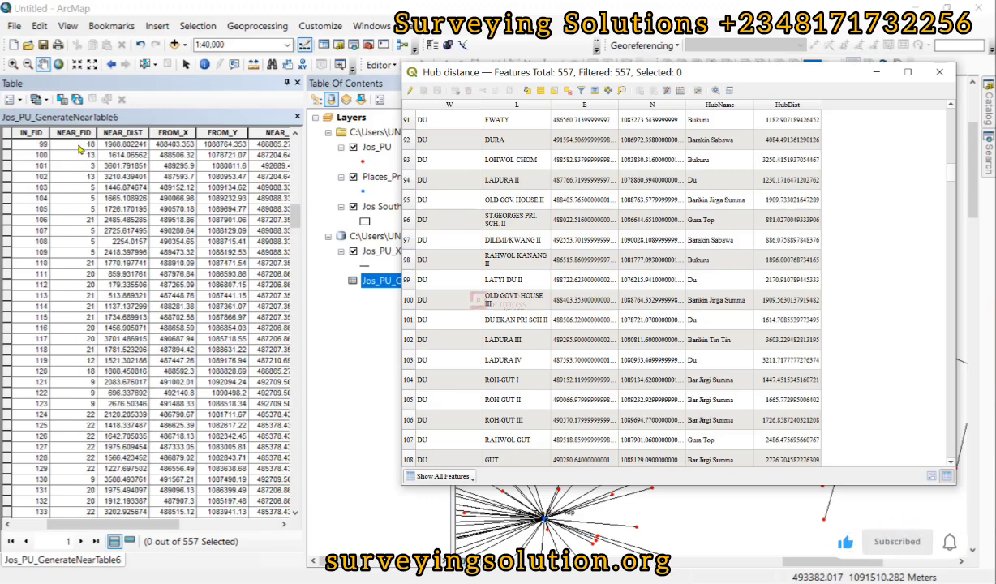
# Return the near table and the Hub distance table to their first records and compare their nearest places and distances
pyautogui.scroll(20, 84, 163)
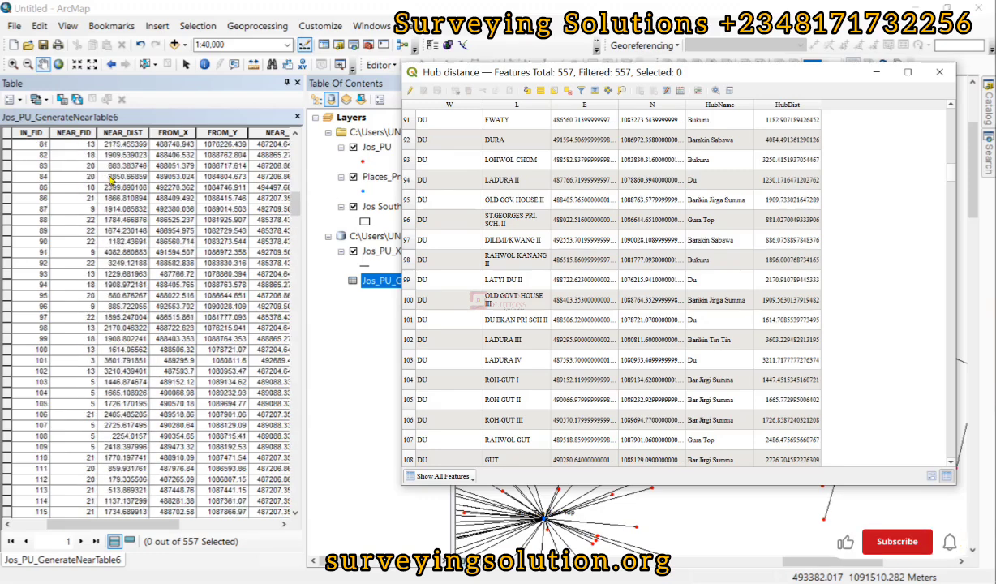
pyautogui.scroll(6, 113, 182)
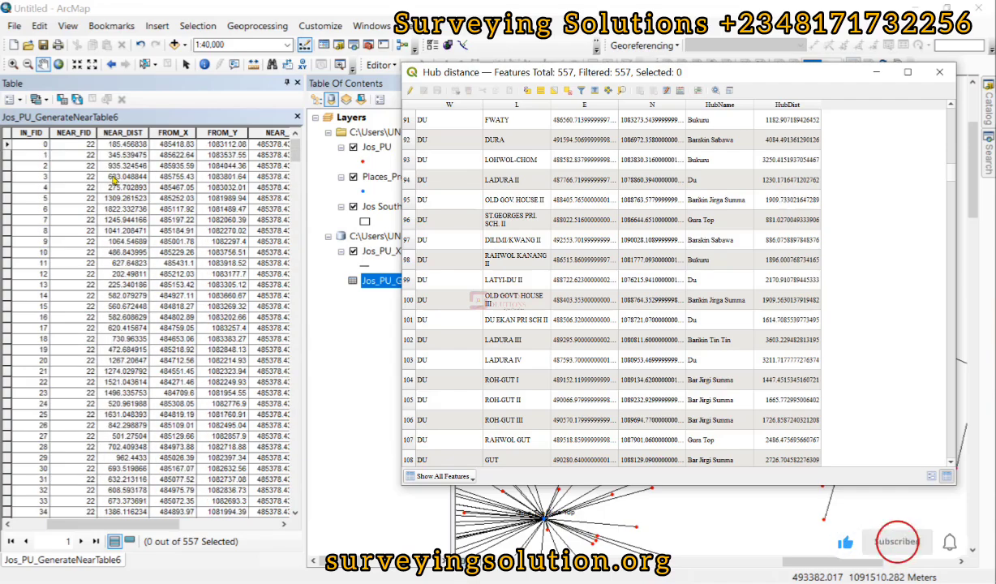
pyautogui.scroll(13, 695, 202)
pyautogui.scroll(17, 694, 202)
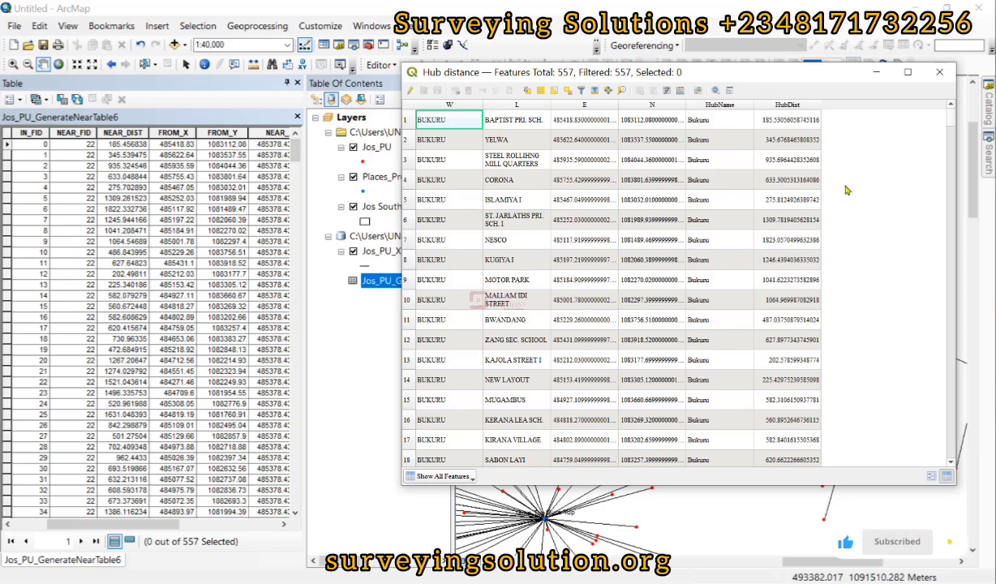
# Compare NEAR_FID and NEAR_DIST with HubName and HubDist for the records from row 40 onward in both tables
pyautogui.scroll(-13, 846, 190)
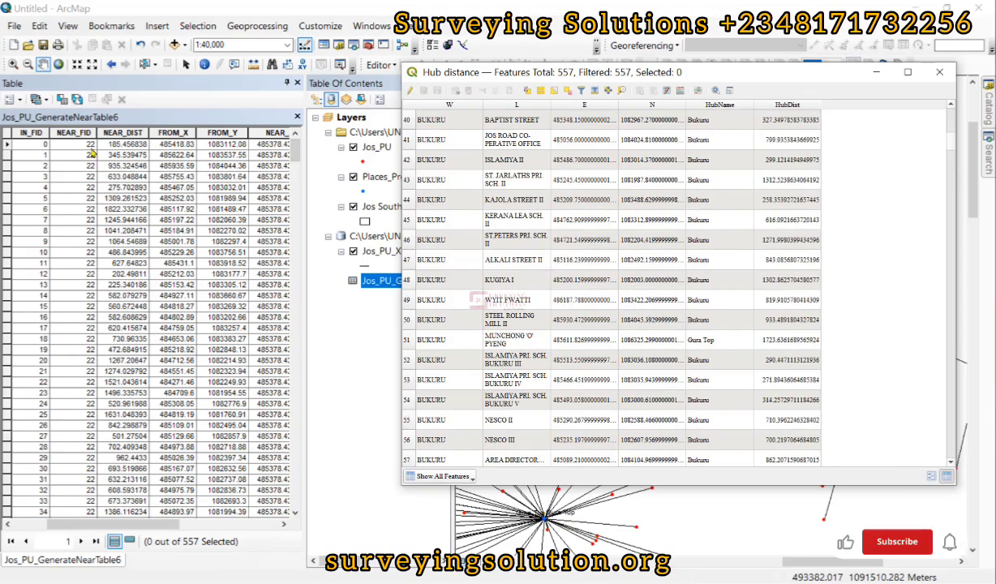
pyautogui.scroll(-6, 118, 215)
pyautogui.scroll(-7, 118, 215)
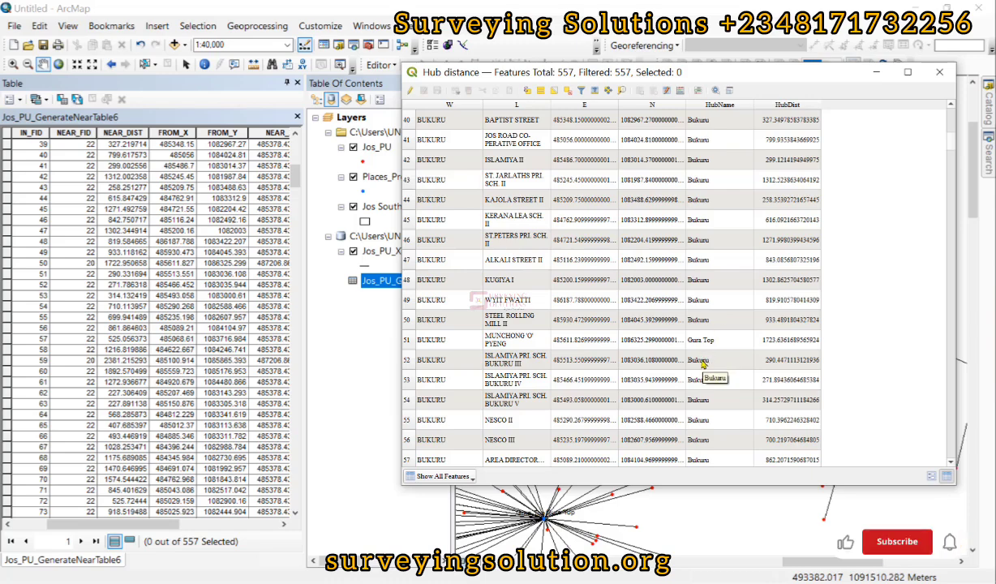
pyautogui.scroll(-7, 711, 359)
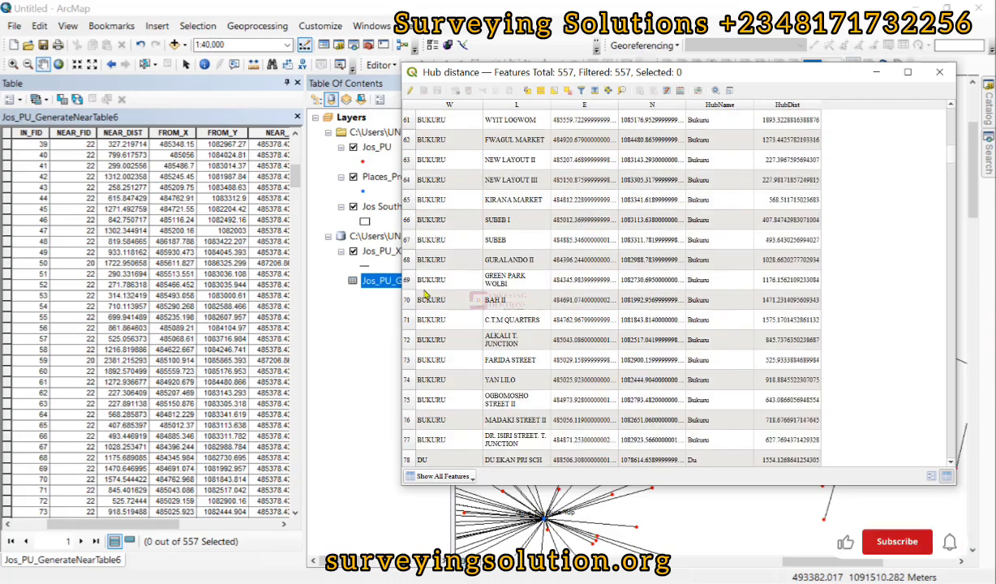
# Switch to ArcMap, clear the docked near table away from the map, and inspect the connecting lines around Barakin Lerawi
pyautogui.click(367, 327)
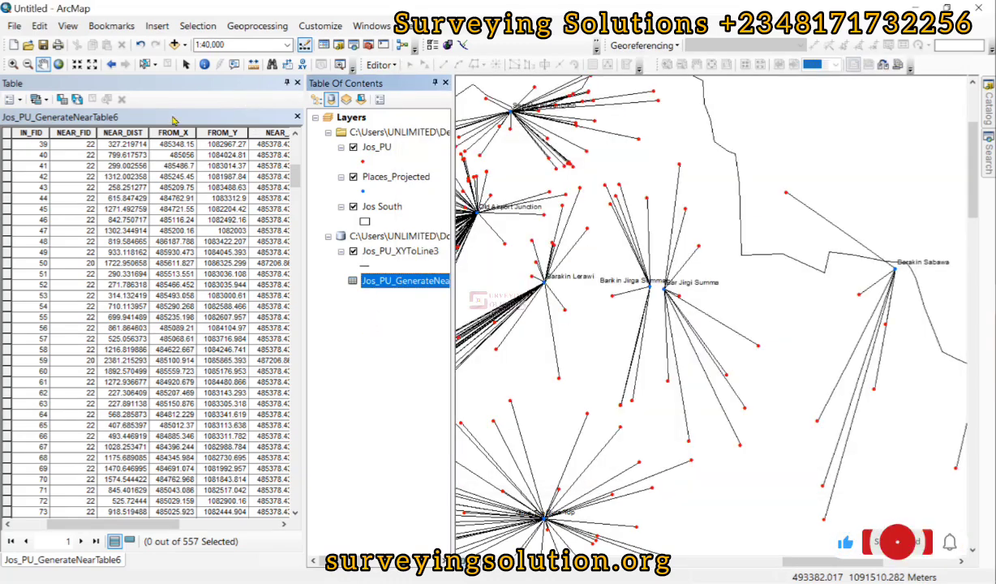
pyautogui.doubleClick(204, 82)
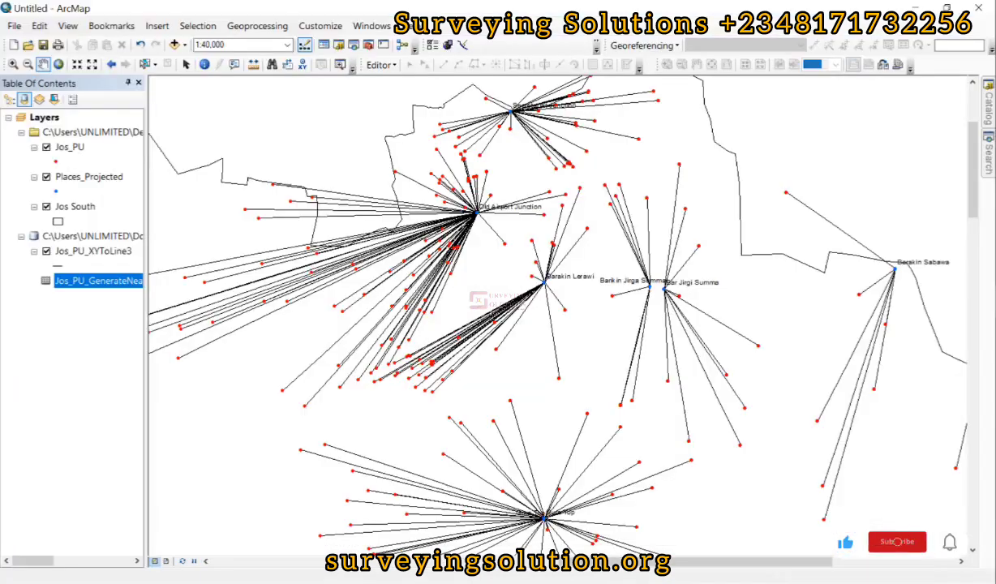
pyautogui.scroll(2, 555, 304)
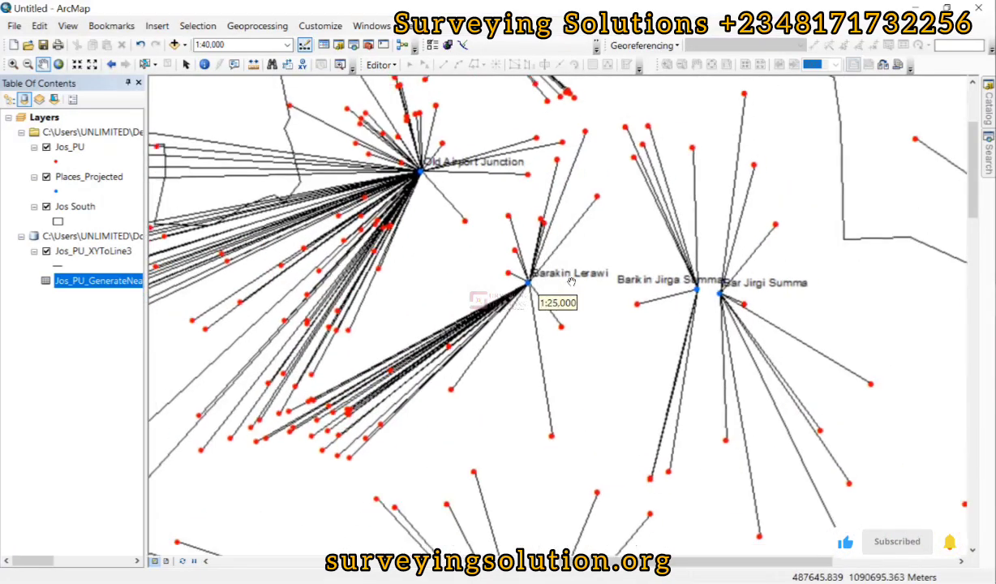
pyautogui.scroll(-4, 559, 292)
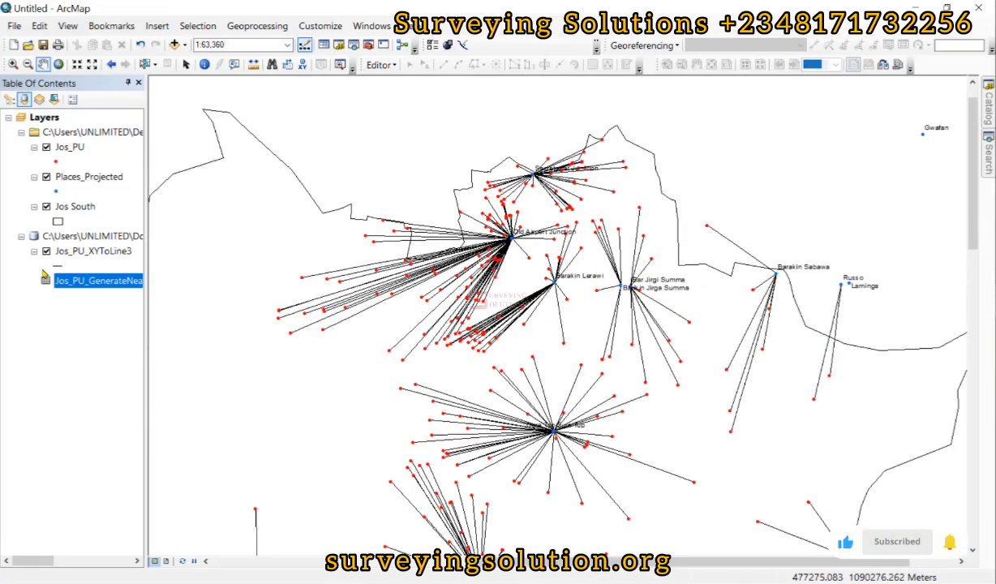
# Zoom the map to the full extent of the Jos_PU_XYToLine3 layer
pyautogui.click(103, 252)
pyautogui.rightClick(102, 251)
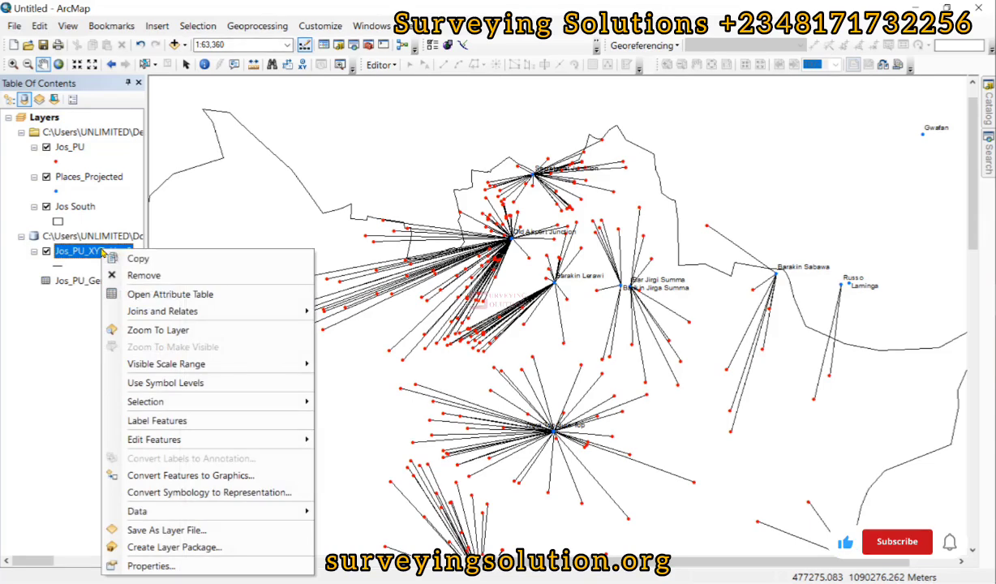
pyautogui.click(155, 330)
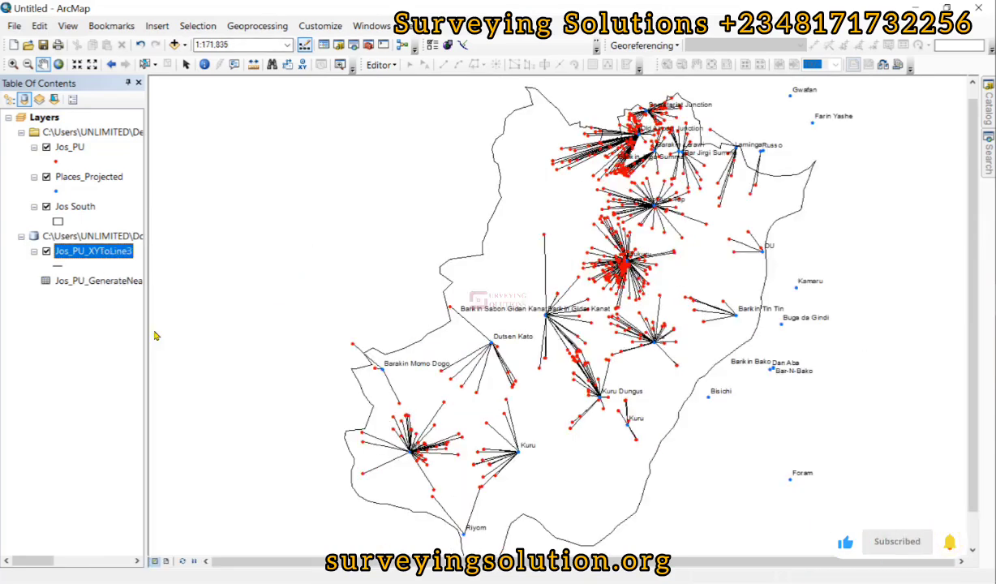